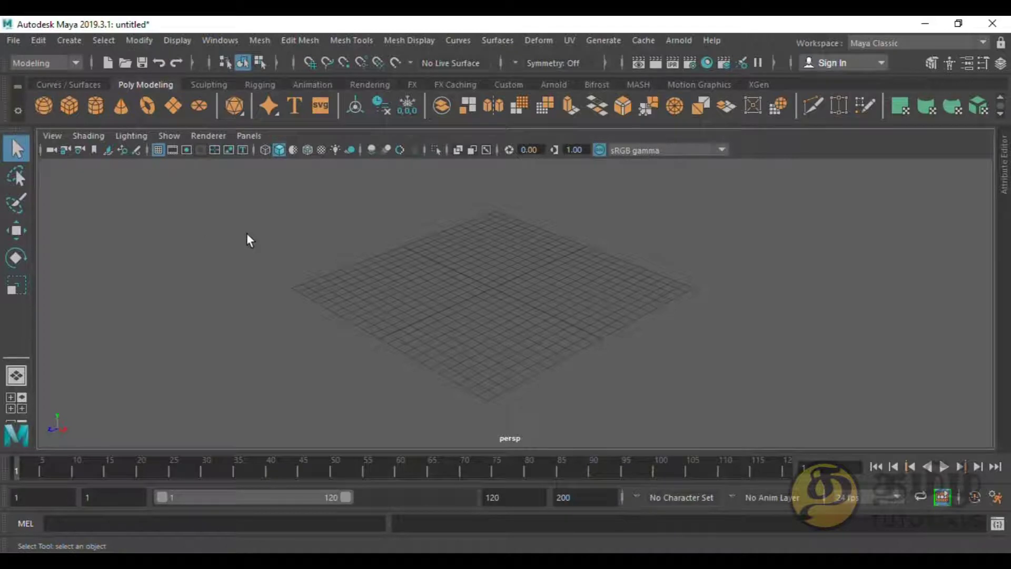
# Step: Add a default polygon cube at the grid origin
pyautogui.scroll(-2, 247, 269)
pyautogui.scroll(3, 436, 300)
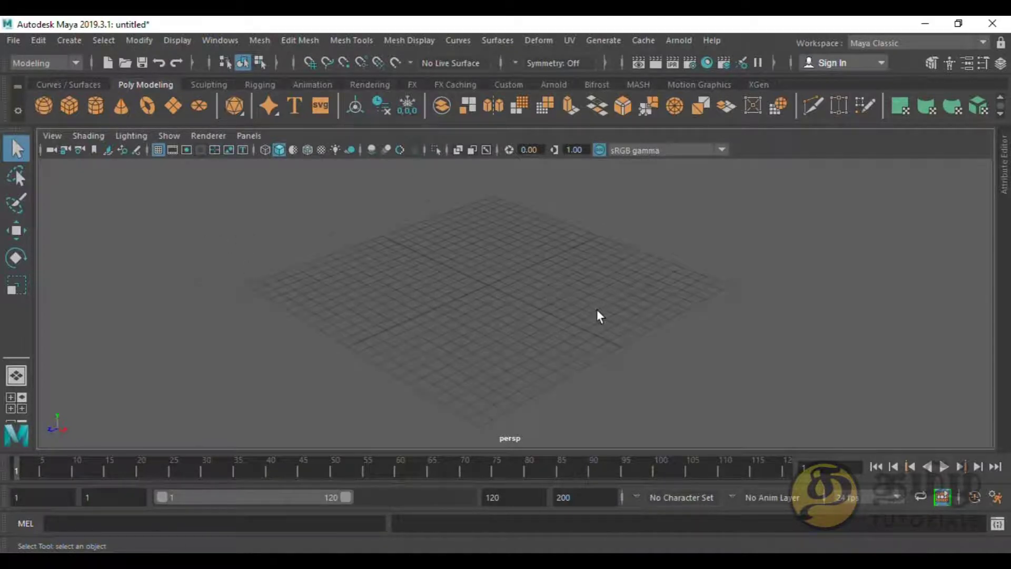
pyautogui.scroll(-3, 598, 310)
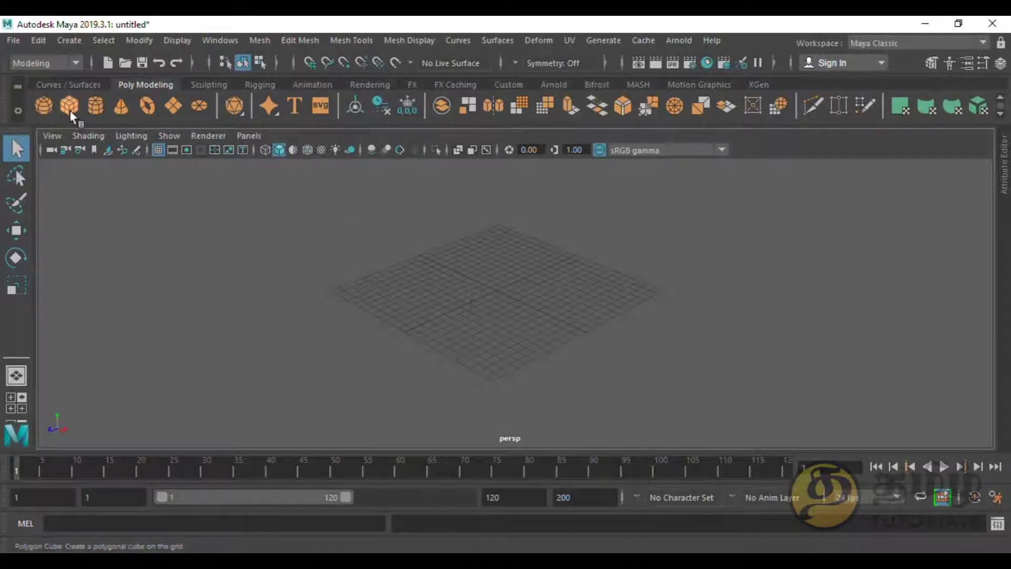
pyautogui.click(70, 105)
pyautogui.scroll(2, 548, 318)
pyautogui.scroll(2, 529, 319)
pyautogui.scroll(2, 526, 316)
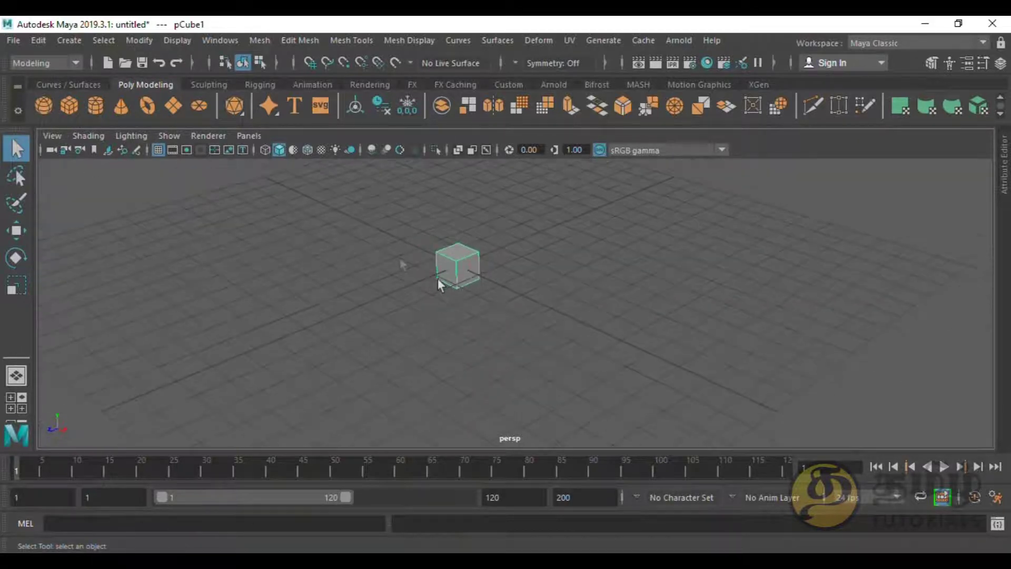
# Step: Try stretching and flattening the cube with the Scale tool, then undo the flattening
pyautogui.click(15, 288)
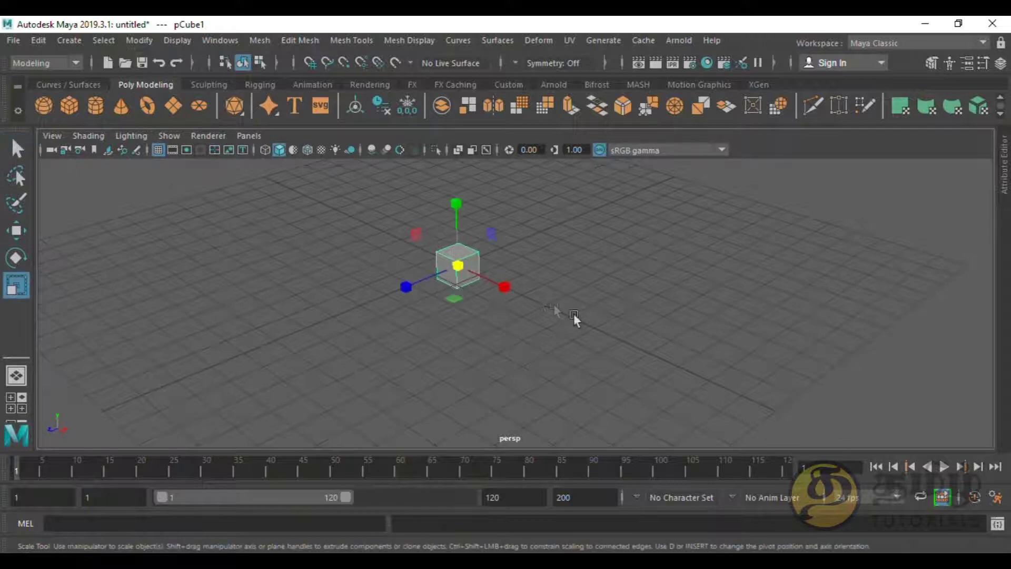
pyautogui.moveTo(539, 311); pyautogui.dragTo(524, 306)
pyautogui.moveTo(402, 289)
pyautogui.mouseDown()
pyautogui.moveTo(432, 278)
pyautogui.moveTo(391, 294)
pyautogui.mouseUp()
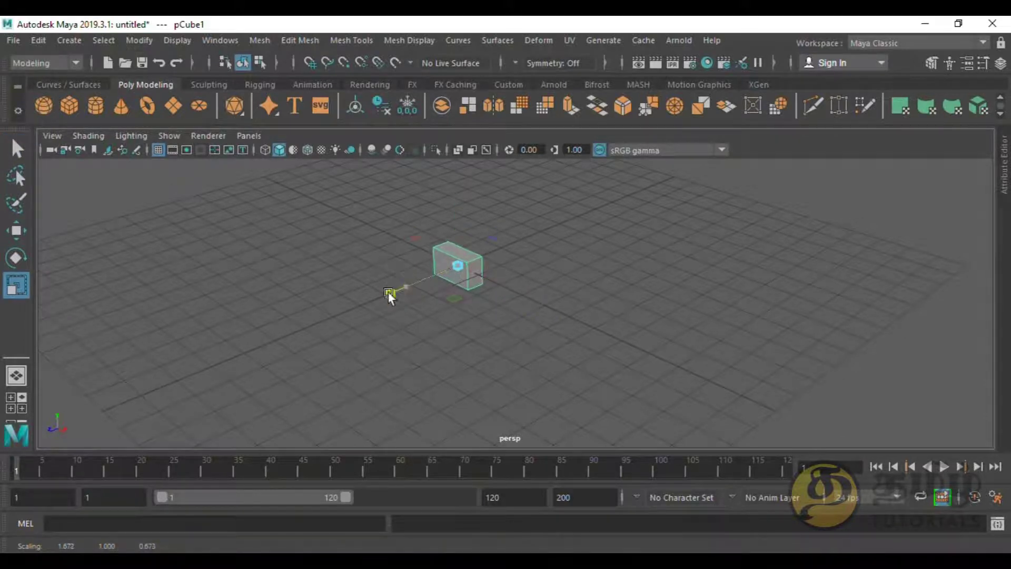
pyautogui.keyDown('alt'); pyautogui.moveTo(536, 267); pyautogui.dragTo(492, 250); pyautogui.keyUp('alt')
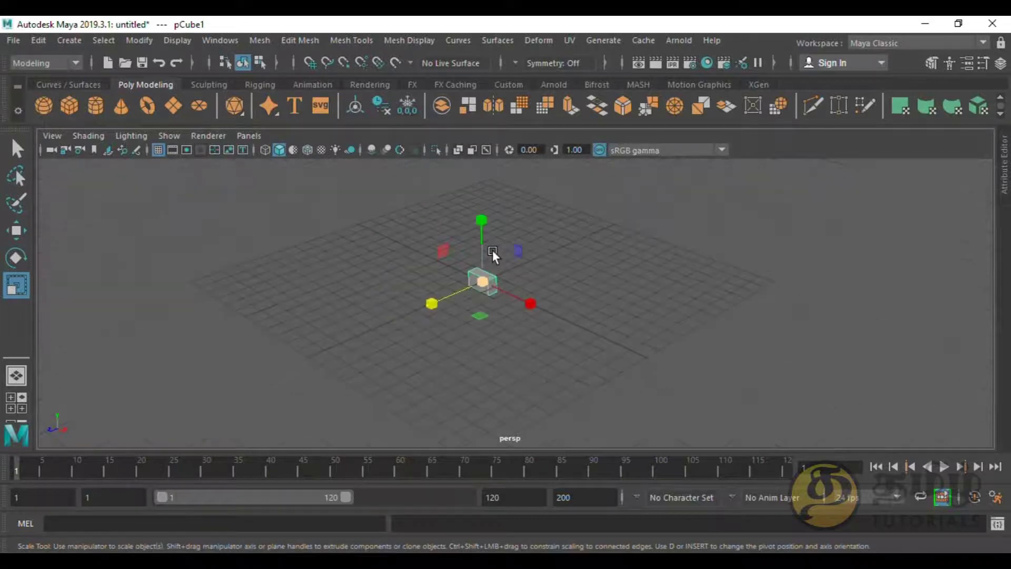
pyautogui.hotkey('ctrl', 'z')
pyautogui.hotkey('ctrl', 'z')
pyautogui.moveTo(492, 249)
pyautogui.keyDown('alt'); pyautogui.mouseDown()
pyautogui.moveTo(427, 266)
pyautogui.moveTo(363, 258)
pyautogui.mouseUp(); pyautogui.keyUp('alt')
# Step: Reselect the unscaled cube and show pCubeShape1 in the Attribute Editor
pyautogui.click(14, 145)
pyautogui.click(828, 257)
pyautogui.click(456, 279)
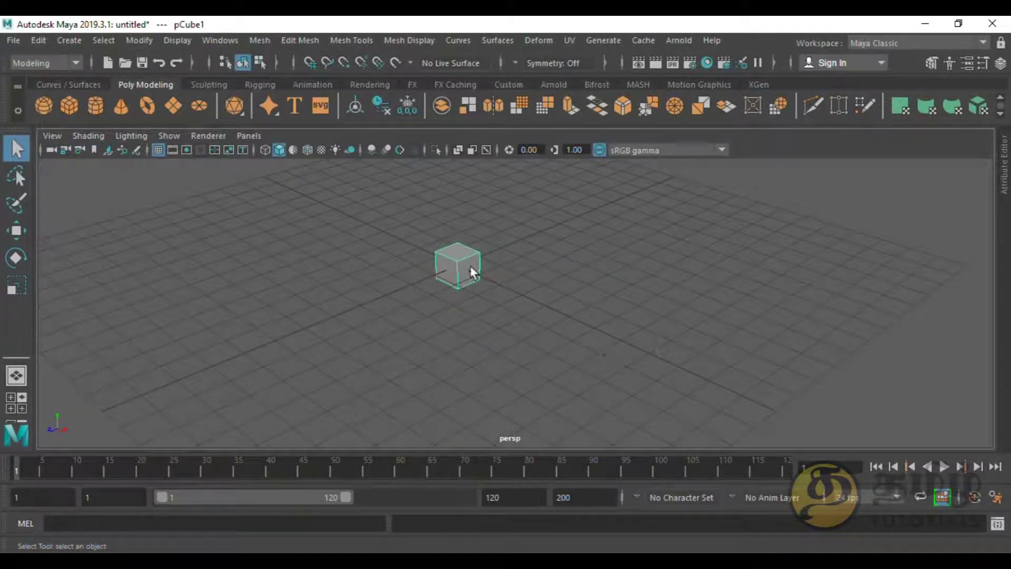
pyautogui.click(1005, 166)
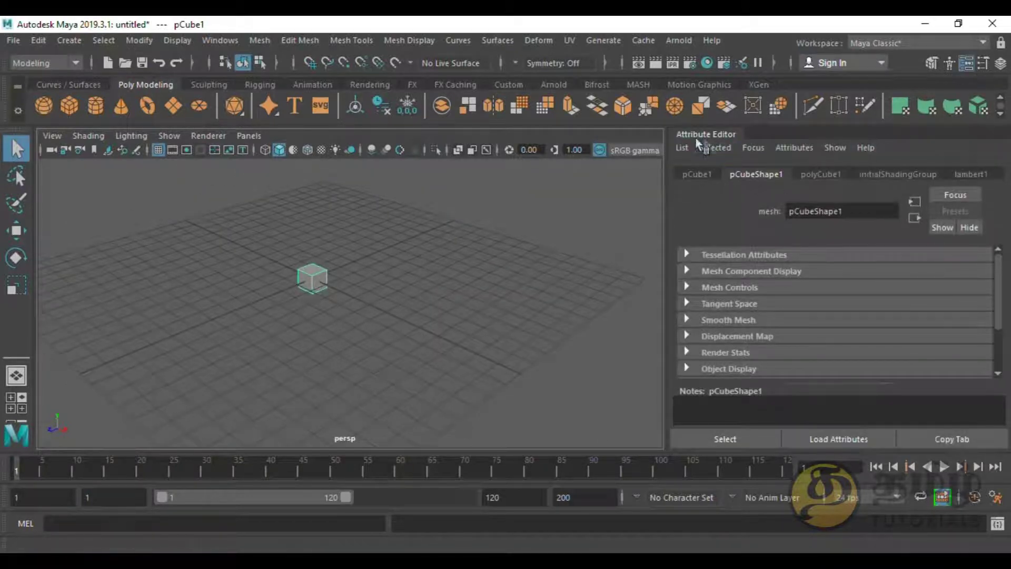
# Step: Step through the pCube1 and pCubeShape1 tabs to polyCube1's Width, Height and Depth 1.000
pyautogui.moveTo(237, 244); pyautogui.dragTo(361, 338)
pyautogui.scroll(5, 317, 287)
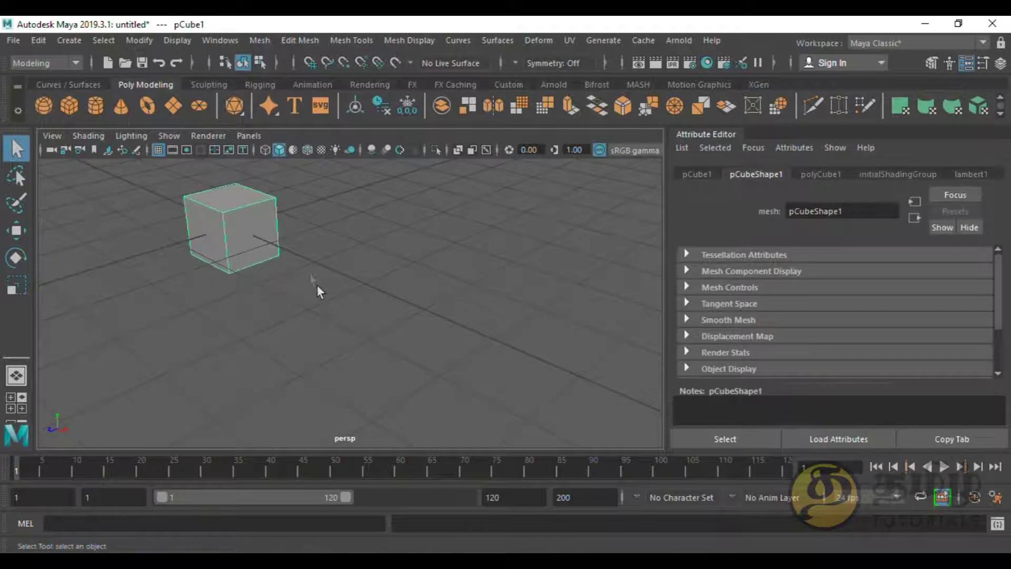
pyautogui.scroll(-2, 520, 346)
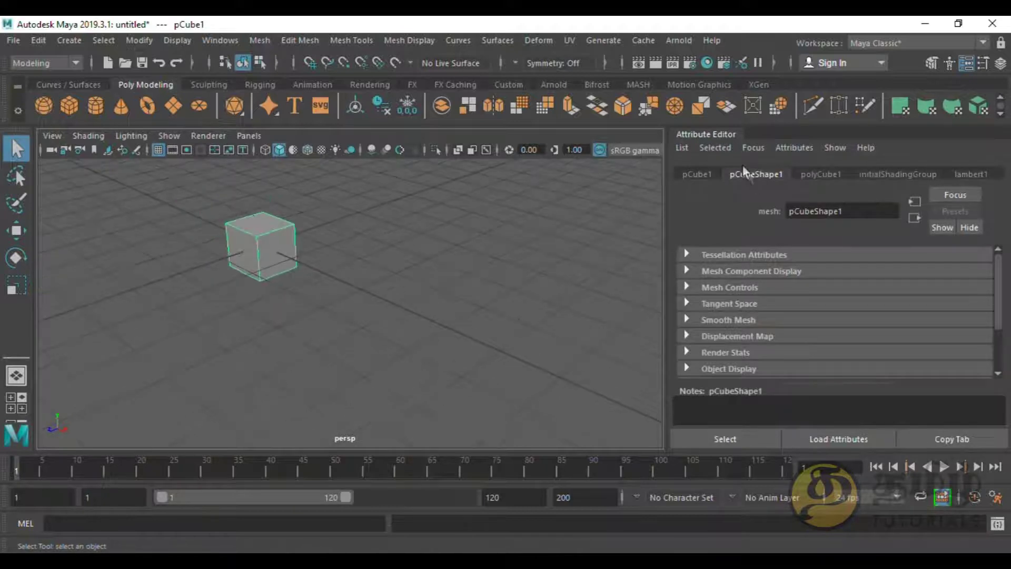
pyautogui.click(694, 174)
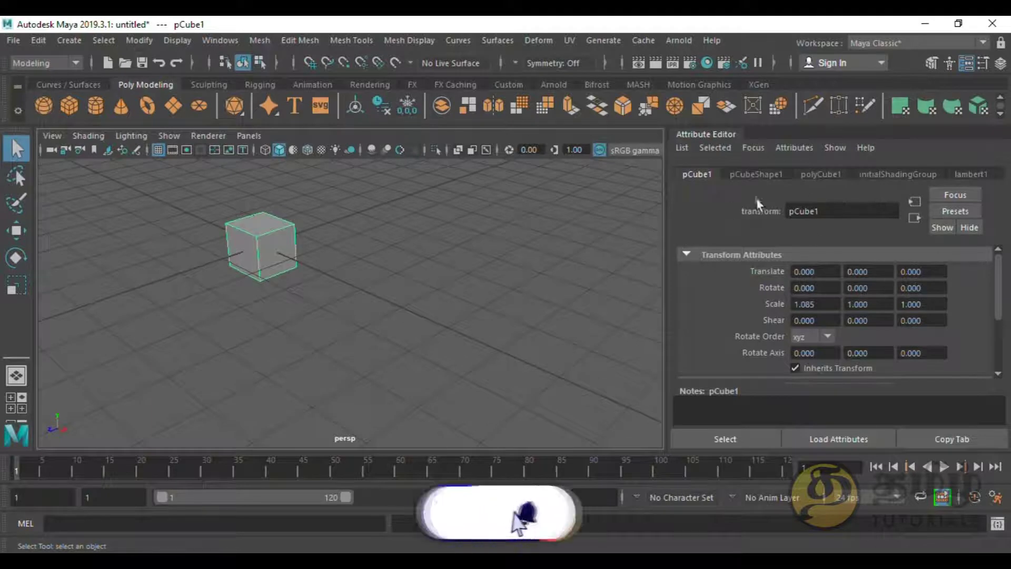
pyautogui.click(742, 175)
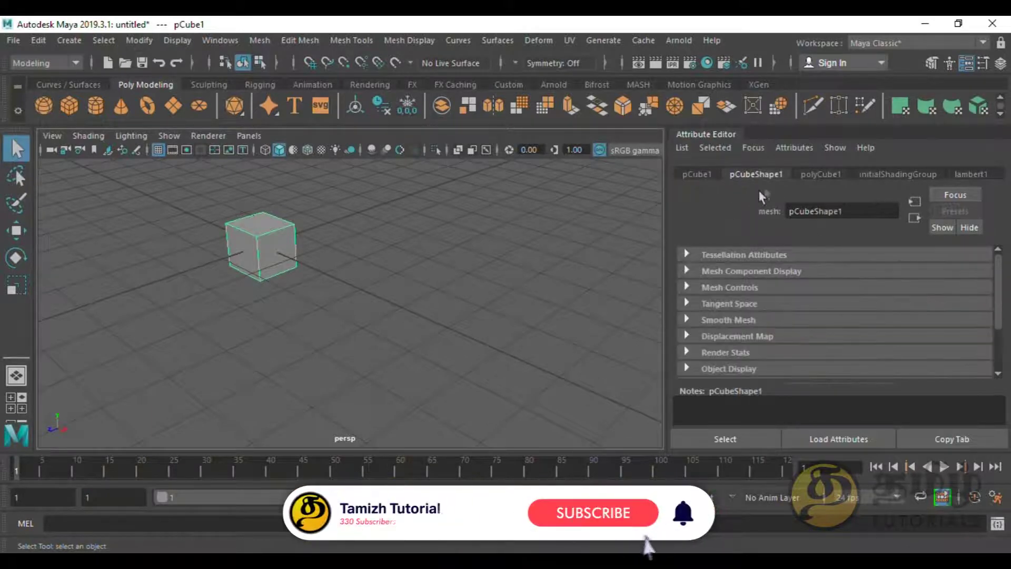
pyautogui.click(817, 176)
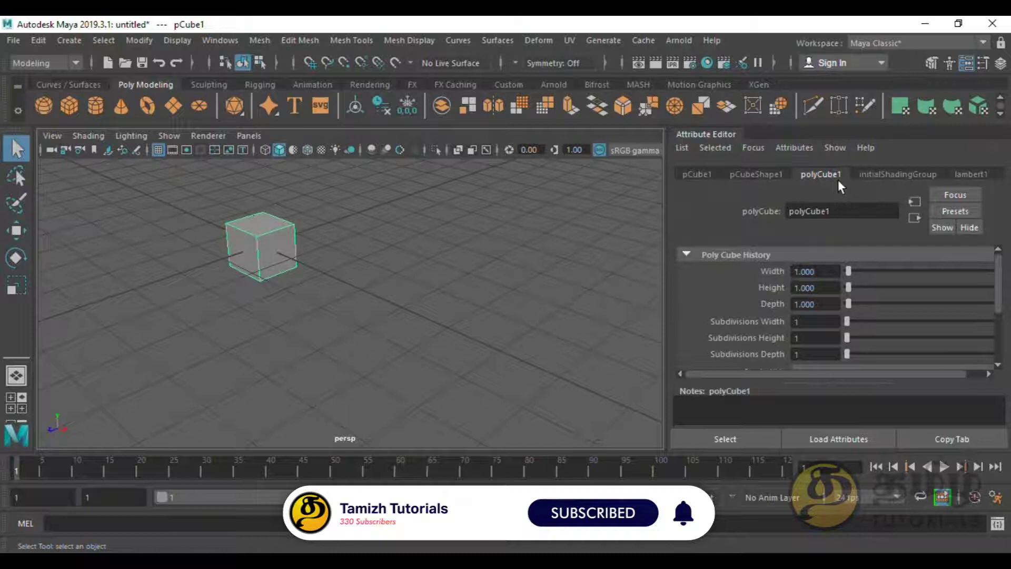
pyautogui.keyDown('alt'); pyautogui.moveTo(224, 207); pyautogui.dragTo(252, 230, button='right'); pyautogui.keyUp('alt')
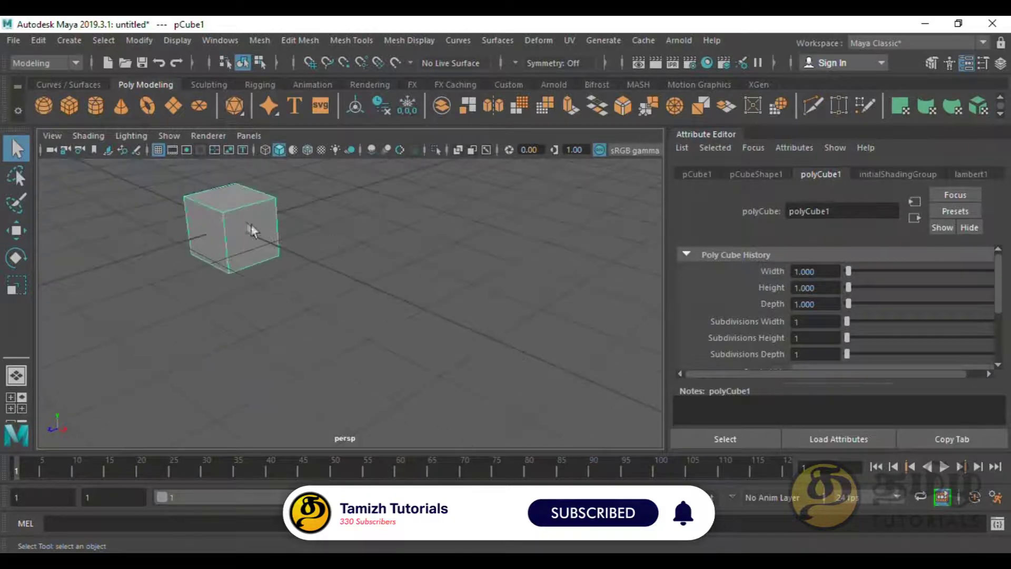
pyautogui.keyDown('alt'); pyautogui.moveTo(305, 271); pyautogui.dragTo(421, 352, button='middle'); pyautogui.keyUp('alt')
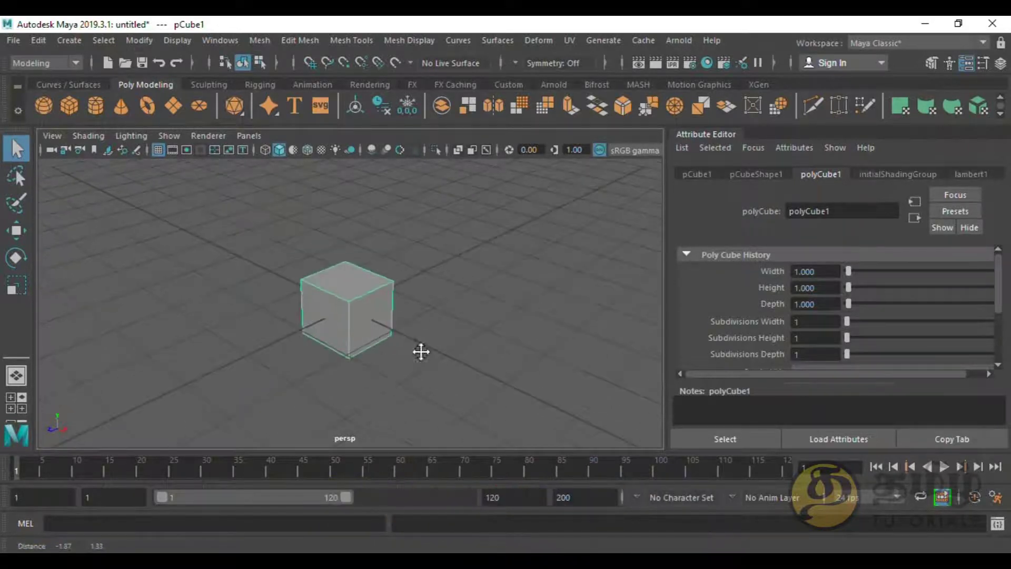
pyautogui.scroll(2, 348, 343)
pyautogui.scroll(1, 349, 341)
pyautogui.scroll(-1, 347, 285)
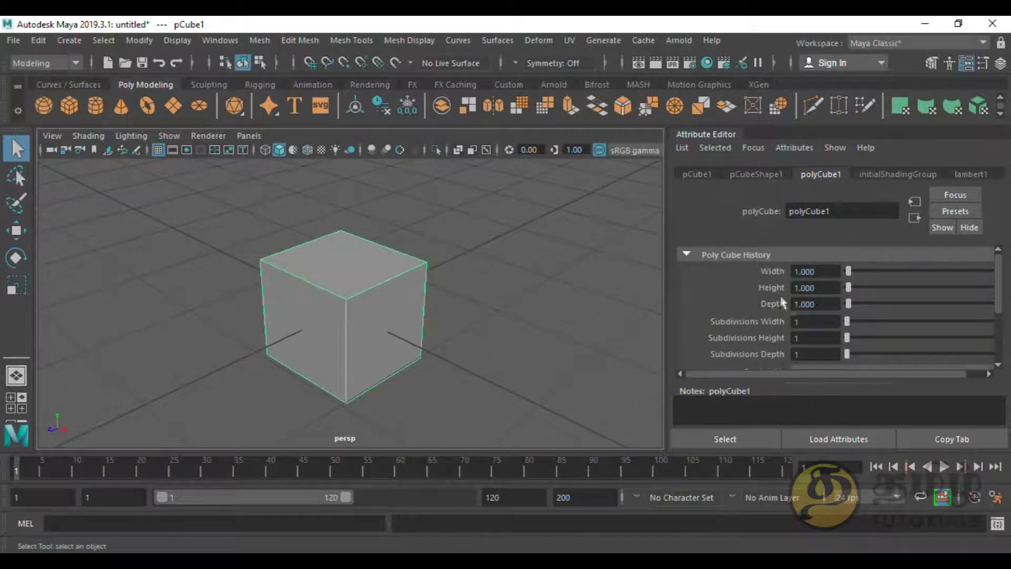
# Step: Set polyCube1 Width to 30 and Height to 10
pyautogui.moveTo(849, 271); pyautogui.dragTo(853, 271)
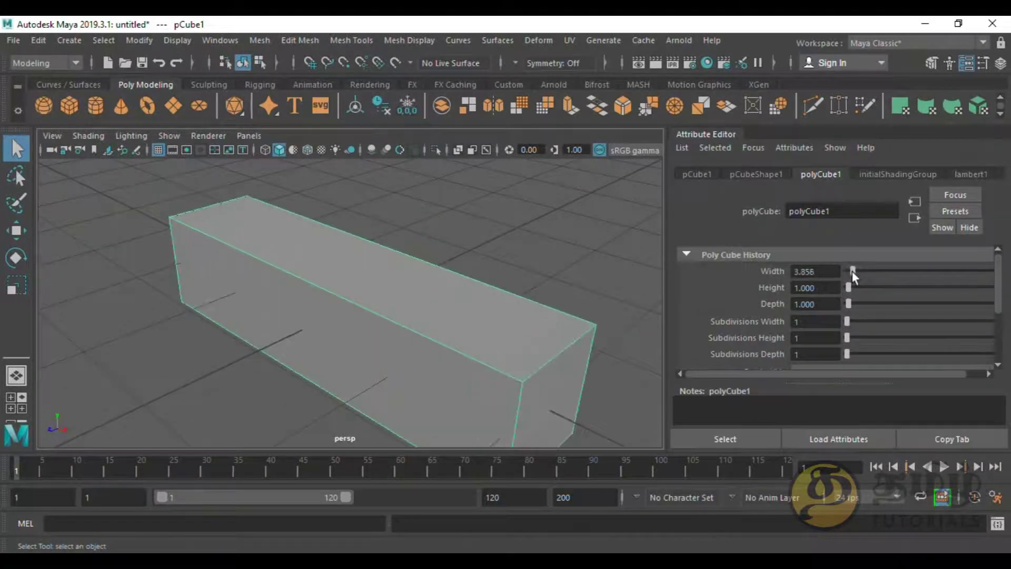
pyautogui.scroll(-2, 138, 274)
pyautogui.scroll(-1, 366, 300)
pyautogui.click(821, 271)
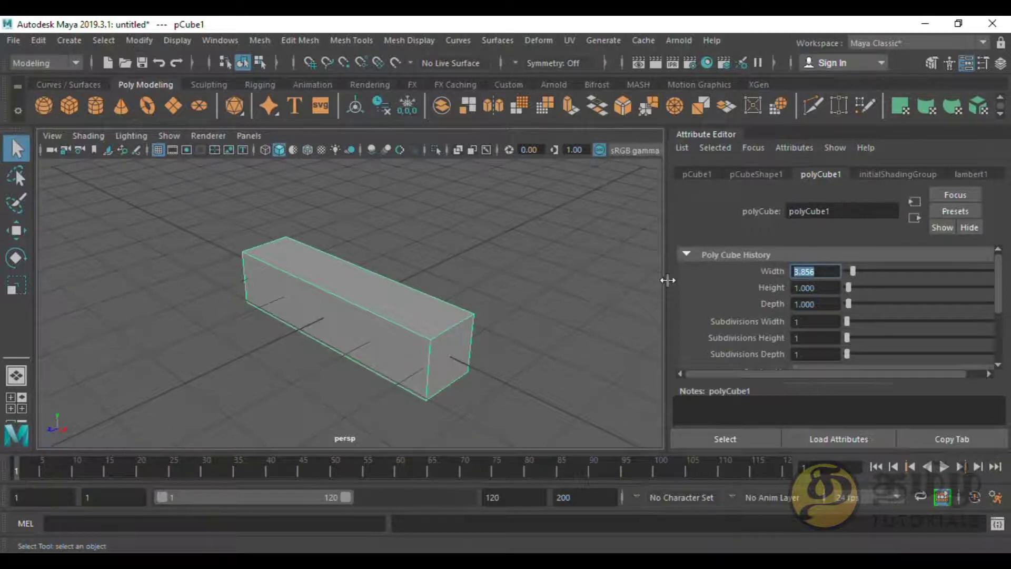
pyautogui.write('30')
pyautogui.press('Return')
pyautogui.scroll(-3, 355, 291)
pyautogui.click(824, 288)
pyautogui.write('1')
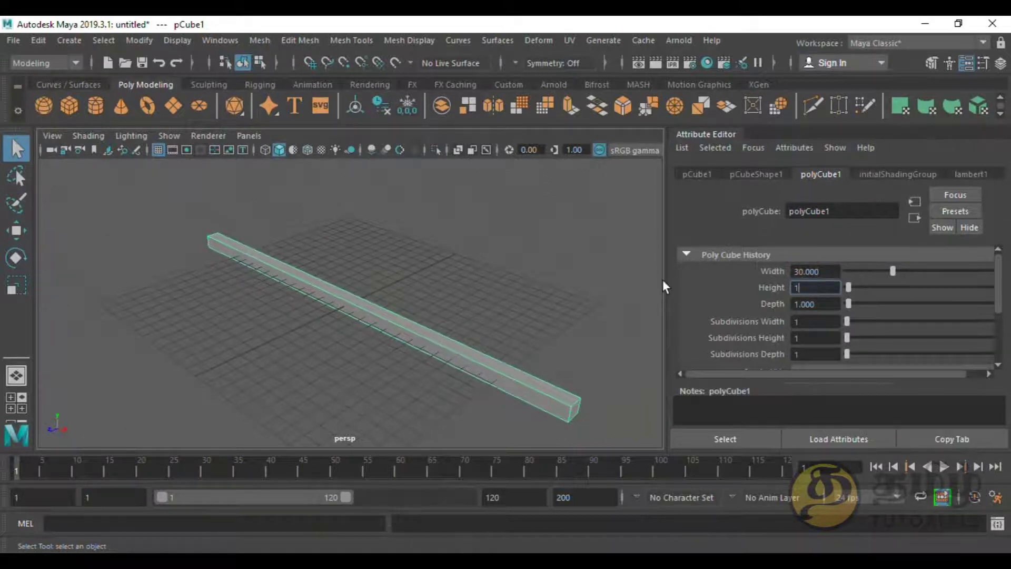
pyautogui.write('0')
pyautogui.press('Return')
# Step: Inspect the 30 × 10 × 1 wall from several angles, then clear the selection
pyautogui.click(822, 304)
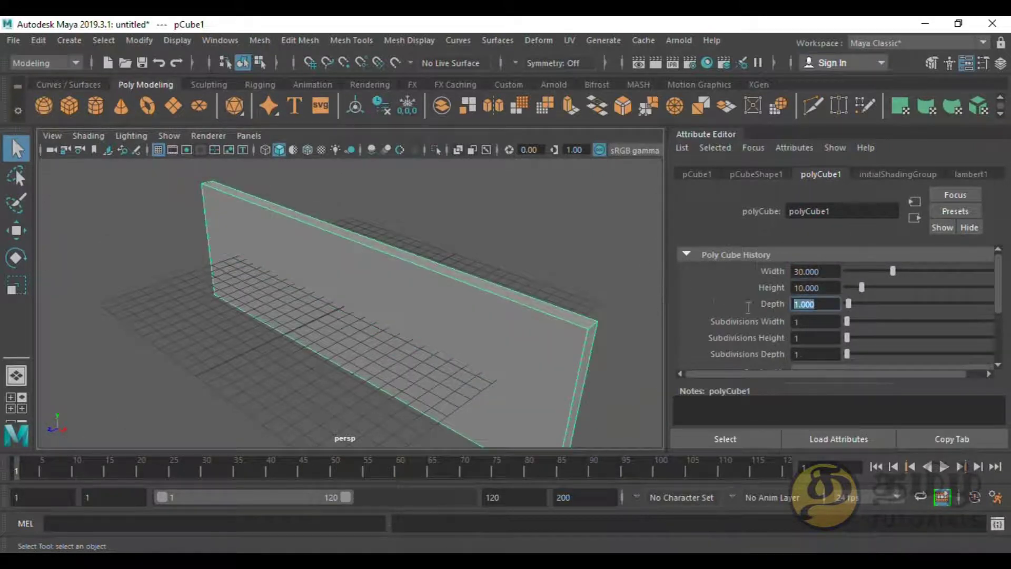
pyautogui.scroll(-3, 429, 207)
pyautogui.moveTo(472, 248)
pyautogui.keyDown('alt'); pyautogui.mouseDown()
pyautogui.moveTo(512, 309)
pyautogui.moveTo(434, 275)
pyautogui.moveTo(536, 310)
pyautogui.mouseUp(); pyautogui.keyUp('alt')
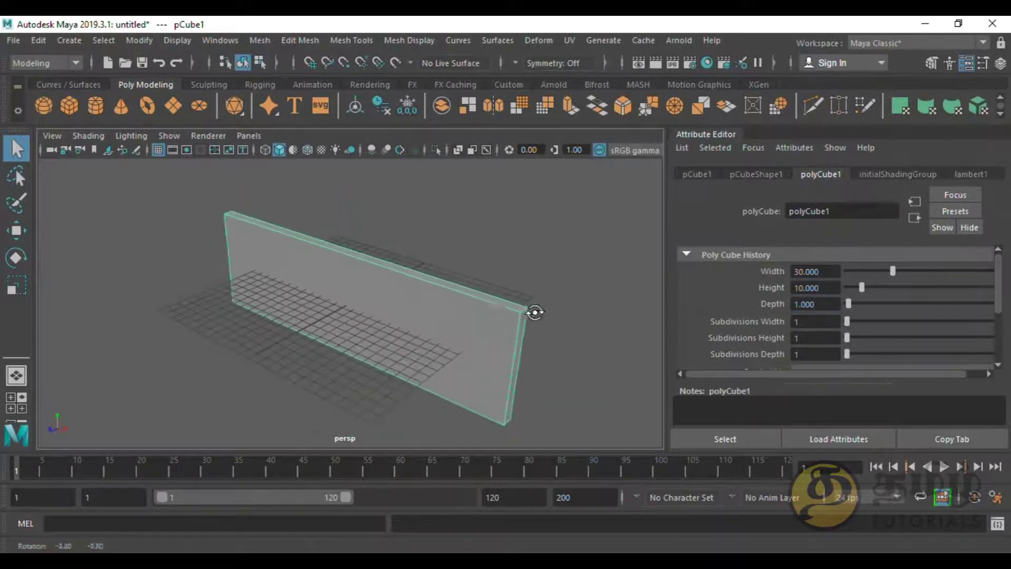
pyautogui.click(17, 230)
pyautogui.moveTo(358, 235)
pyautogui.keyDown('alt'); pyautogui.mouseDown()
pyautogui.moveTo(348, 195)
pyautogui.moveTo(332, 326)
pyautogui.moveTo(384, 226)
pyautogui.moveTo(405, 259)
pyautogui.moveTo(385, 319)
pyautogui.moveTo(380, 269)
pyautogui.moveTo(360, 255)
pyautogui.mouseUp(); pyautogui.keyUp('alt')
pyautogui.scroll(-3, 360, 255)
pyautogui.scroll(-3, 654, 216)
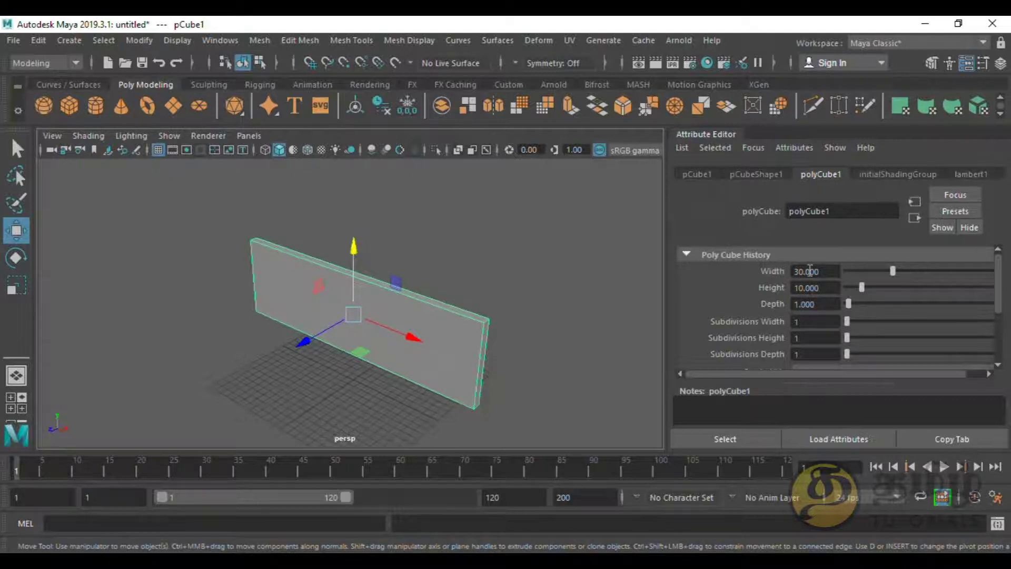
pyautogui.click(485, 316)
pyautogui.scroll(3, 497, 343)
pyautogui.scroll(-3, 406, 305)
pyautogui.click(579, 266)
pyautogui.click(441, 334)
pyautogui.click(491, 258)
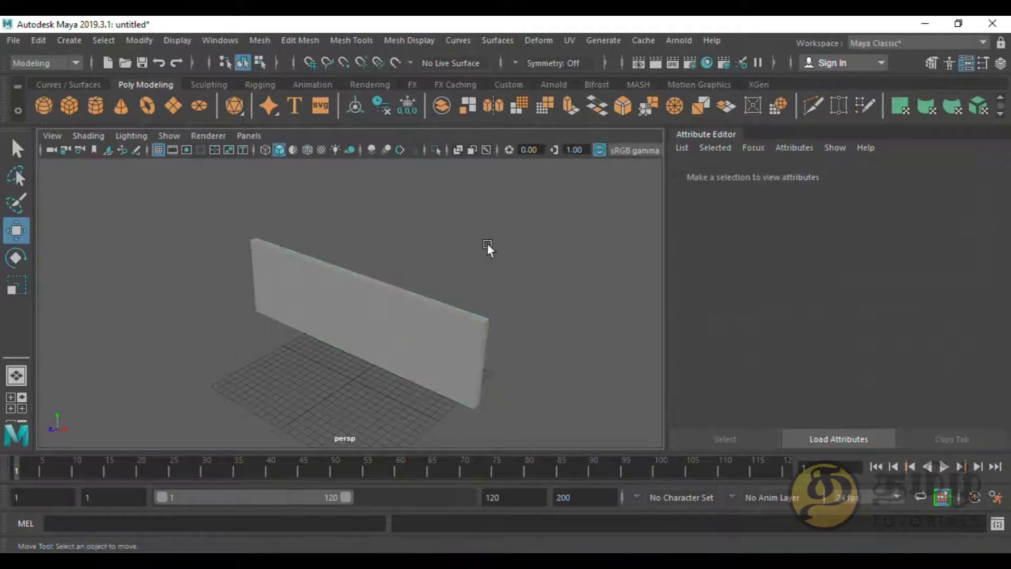
# Step: Change the linear working unit from centimeter to millimeter in Preferences and save
pyautogui.click(219, 41)
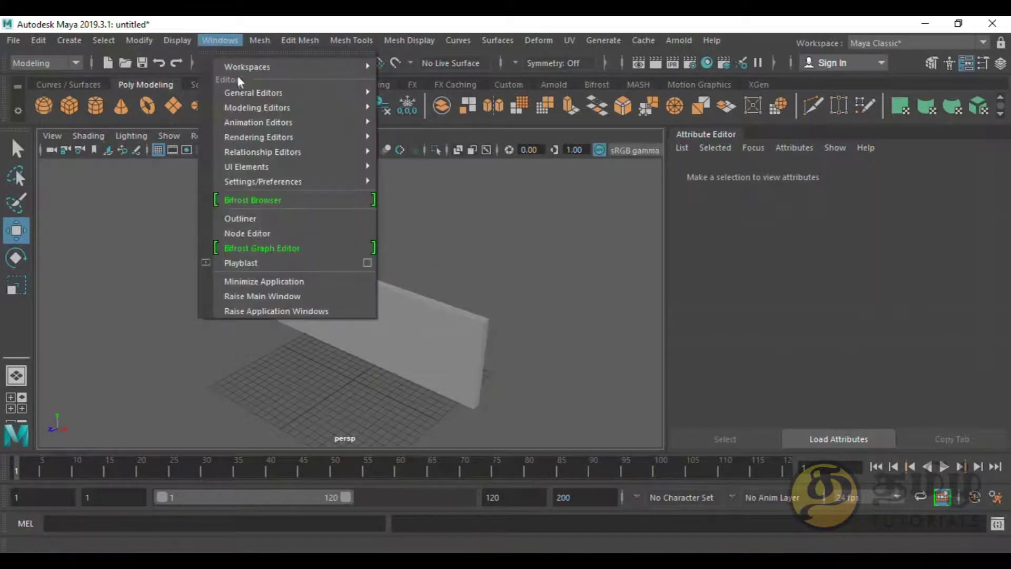
pyautogui.moveTo(263, 182)
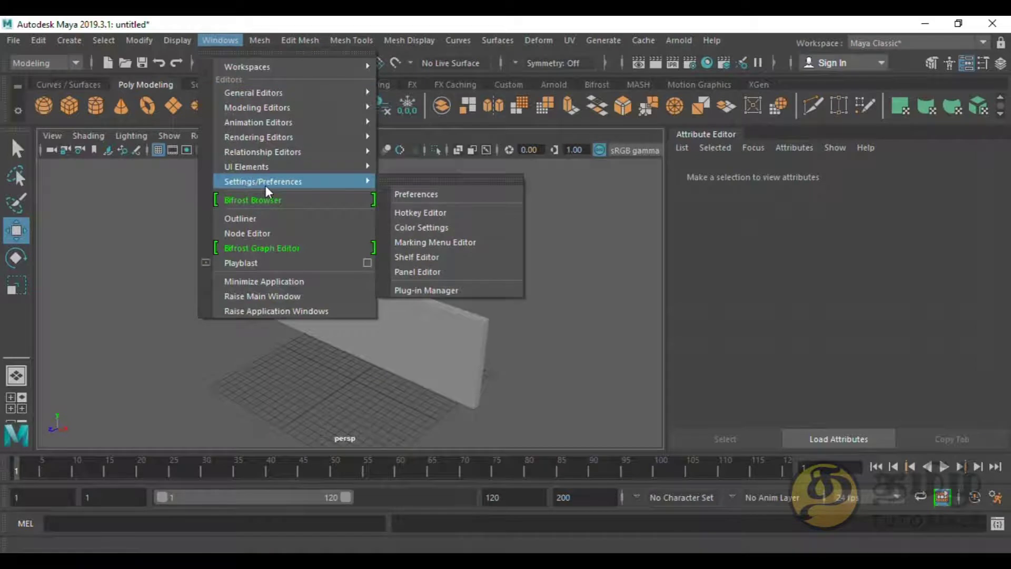
pyautogui.click(415, 198)
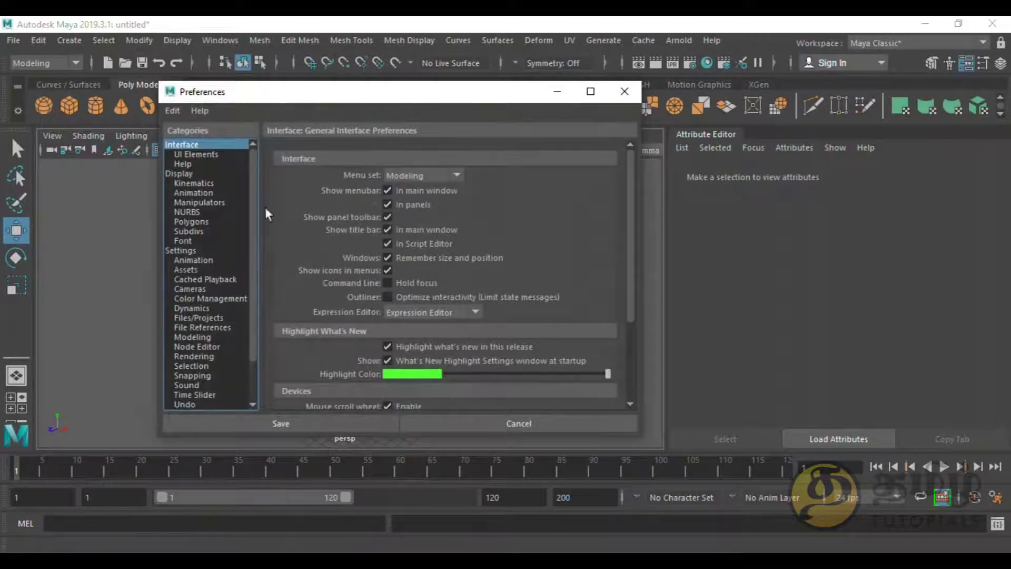
pyautogui.moveTo(311, 102); pyautogui.dragTo(315, 81)
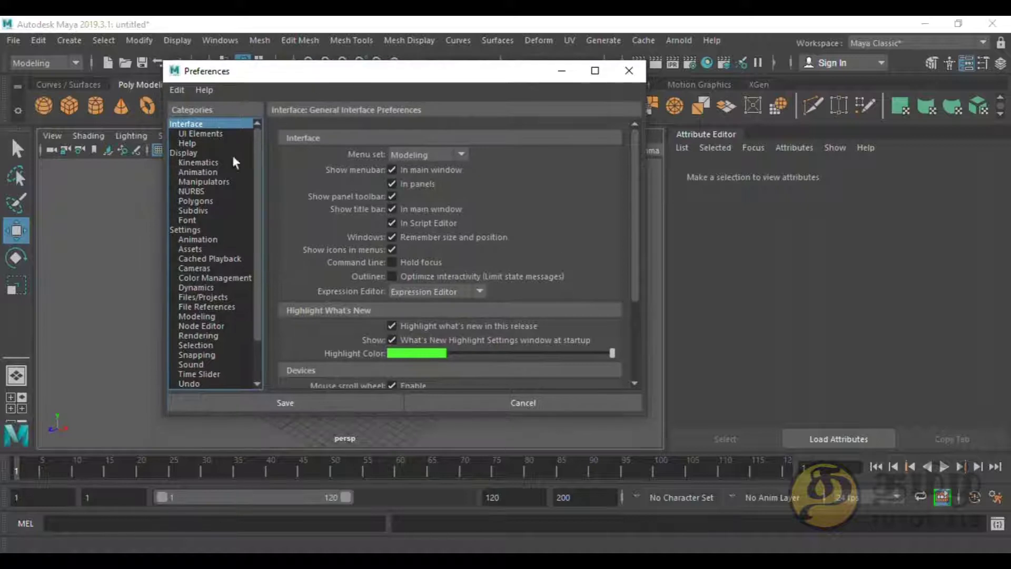
pyautogui.click(183, 229)
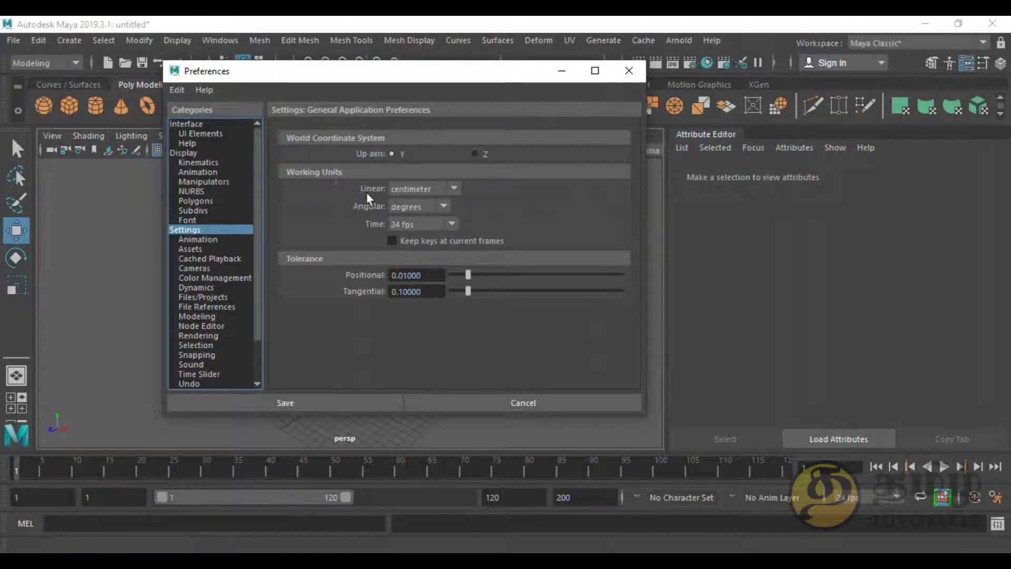
pyautogui.click(419, 191)
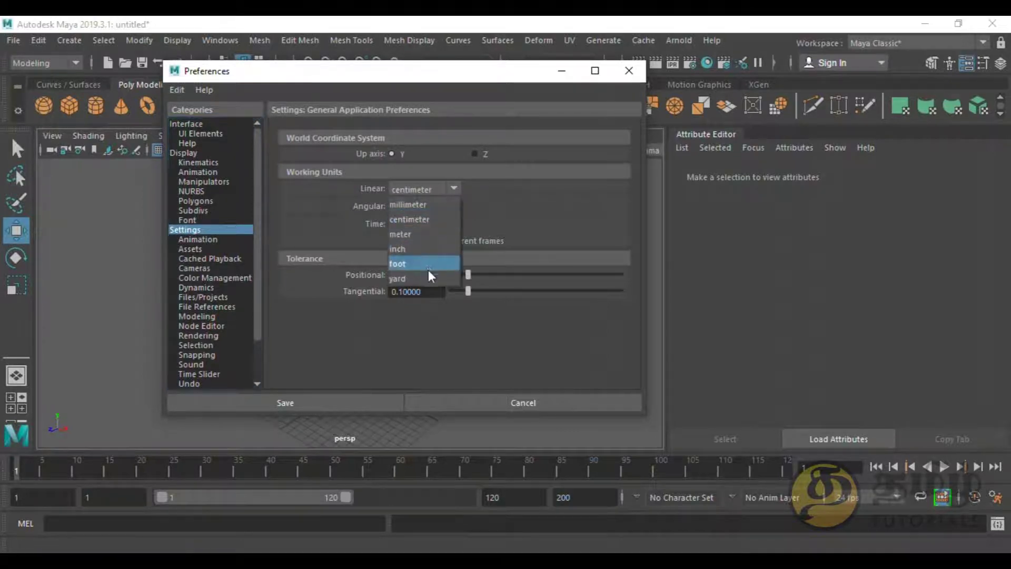
pyautogui.click(427, 193)
pyautogui.click(412, 188)
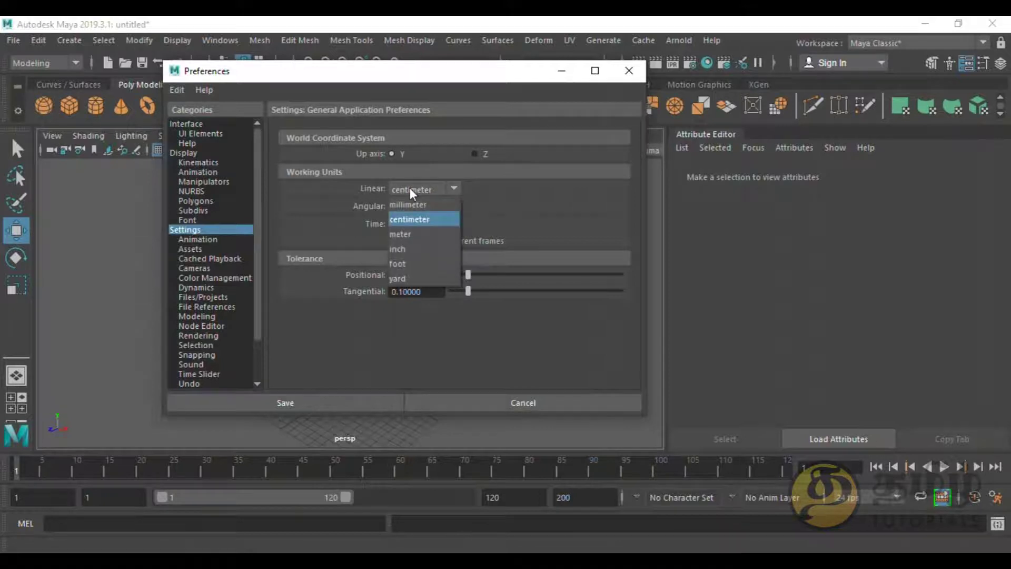
pyautogui.click(413, 204)
pyautogui.click(412, 191)
pyautogui.click(412, 190)
pyautogui.click(343, 401)
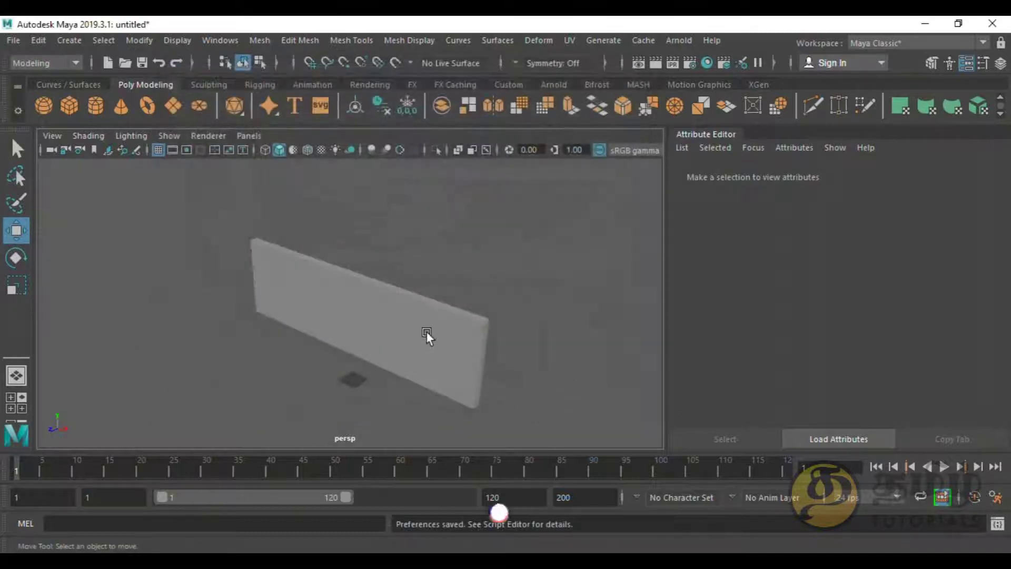
pyautogui.click(426, 331)
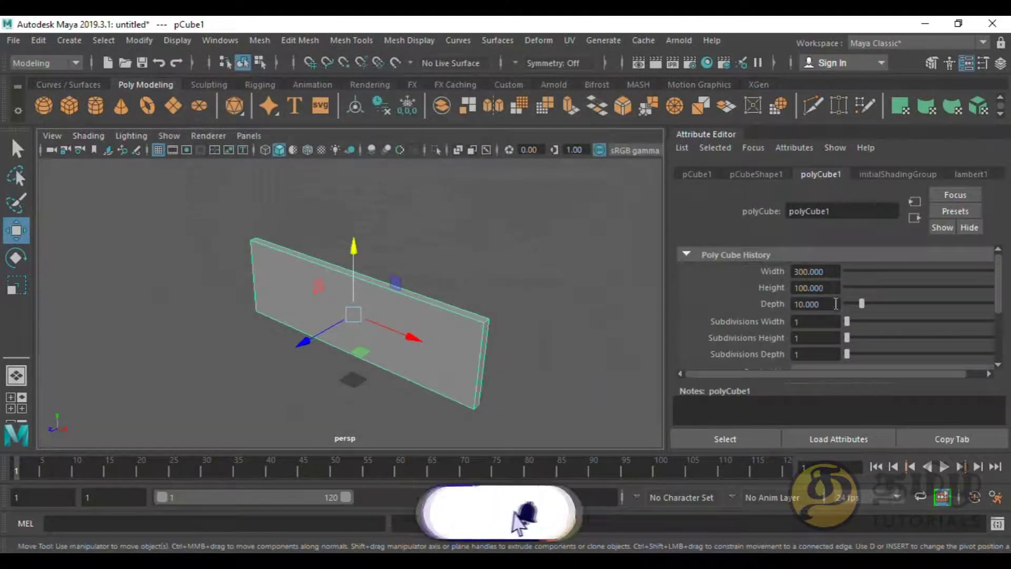
# Step: Select the wall panel and frame it to fill the view
pyautogui.scroll(2, 418, 321)
pyautogui.scroll(-2, 416, 310)
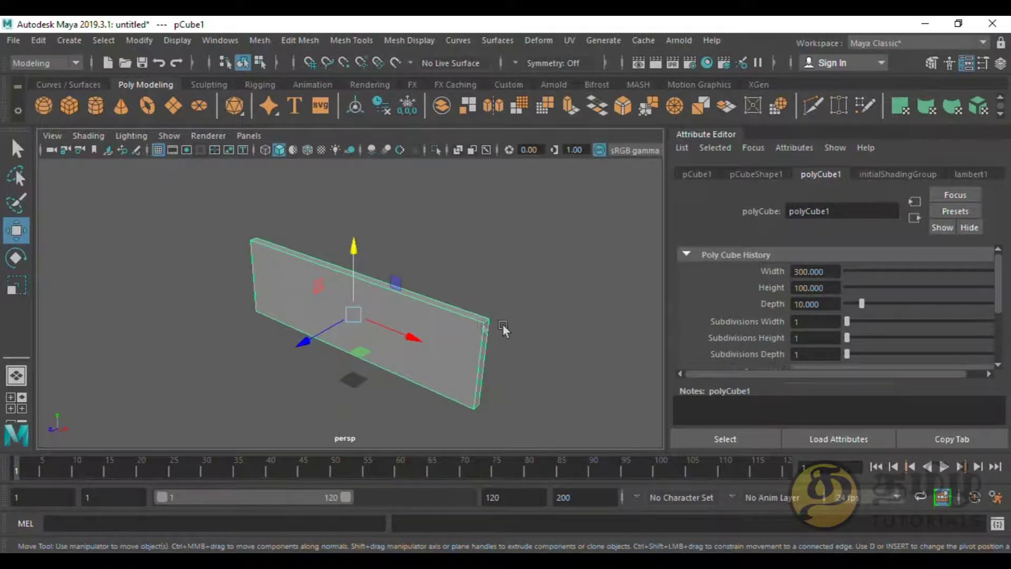
pyautogui.scroll(2, 485, 346)
pyautogui.scroll(-5, 378, 274)
pyautogui.scroll(3, 432, 364)
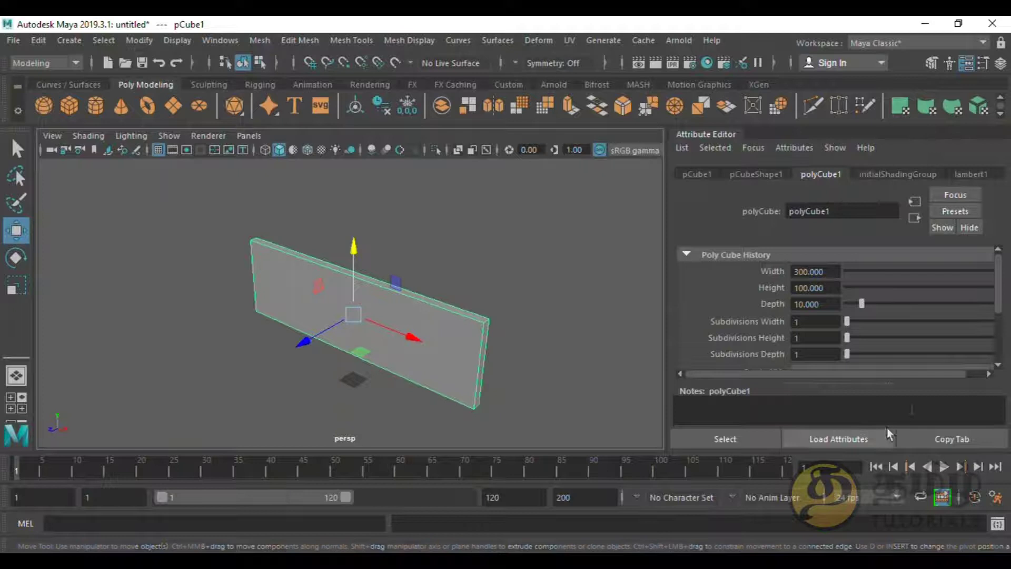
pyautogui.click(567, 350)
pyautogui.click(479, 340)
pyautogui.press('f')
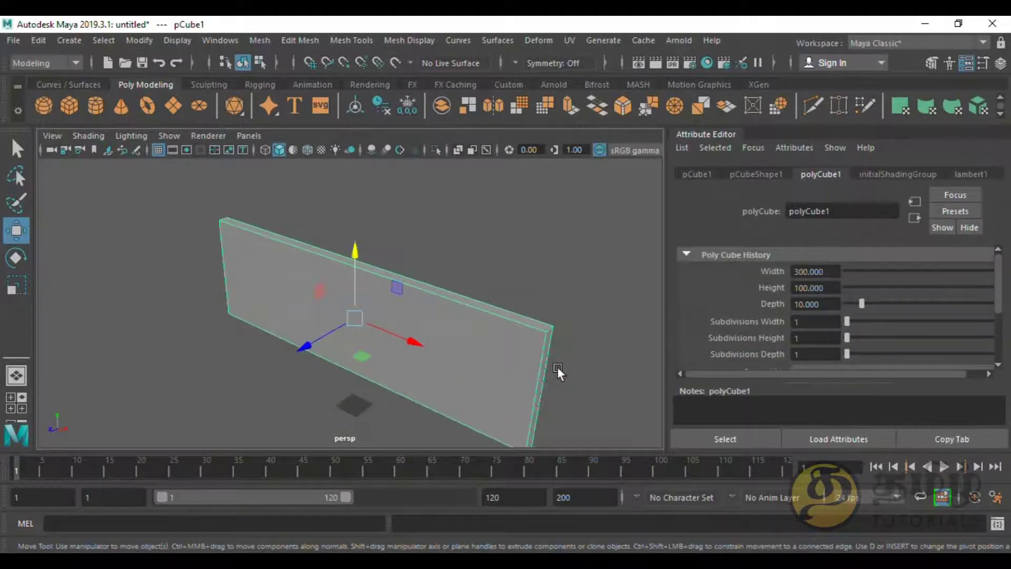
pyautogui.moveTo(563, 390)
pyautogui.keyDown('alt'); pyautogui.mouseDown()
pyautogui.moveTo(542, 375)
pyautogui.moveTo(519, 378)
pyautogui.mouseUp(); pyautogui.keyUp('alt')
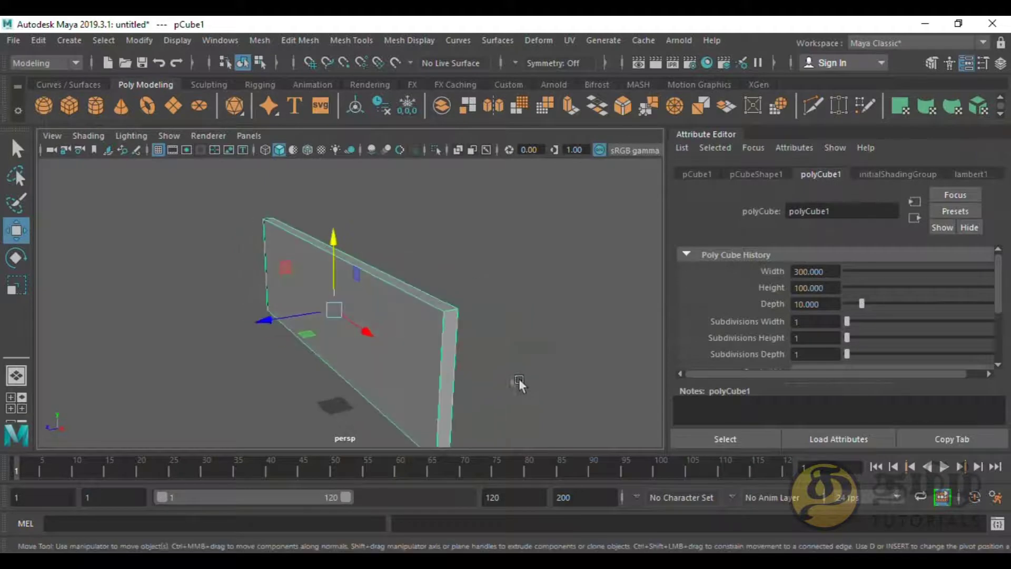
# Step: Drag the polyCube1 Depth up to 62.538, making a thick block
pyautogui.moveTo(863, 303); pyautogui.dragTo(944, 304)
pyautogui.click(498, 245)
pyautogui.scroll(-2, 459, 274)
pyautogui.click(416, 306)
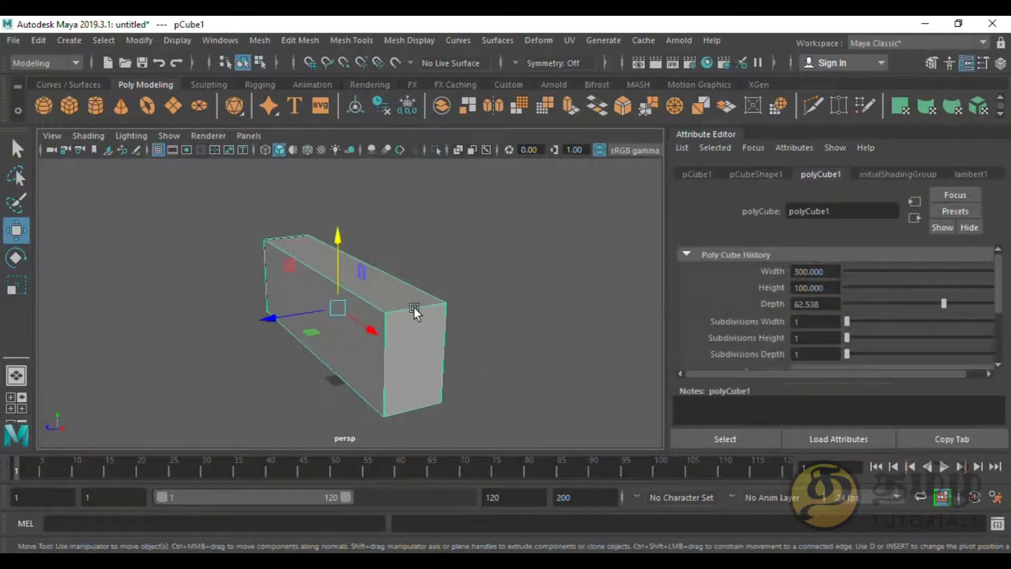
pyautogui.moveTo(489, 371)
pyautogui.keyDown('alt'); pyautogui.mouseDown()
pyautogui.moveTo(526, 368)
pyautogui.moveTo(528, 381)
pyautogui.mouseUp(); pyautogui.keyUp('alt')
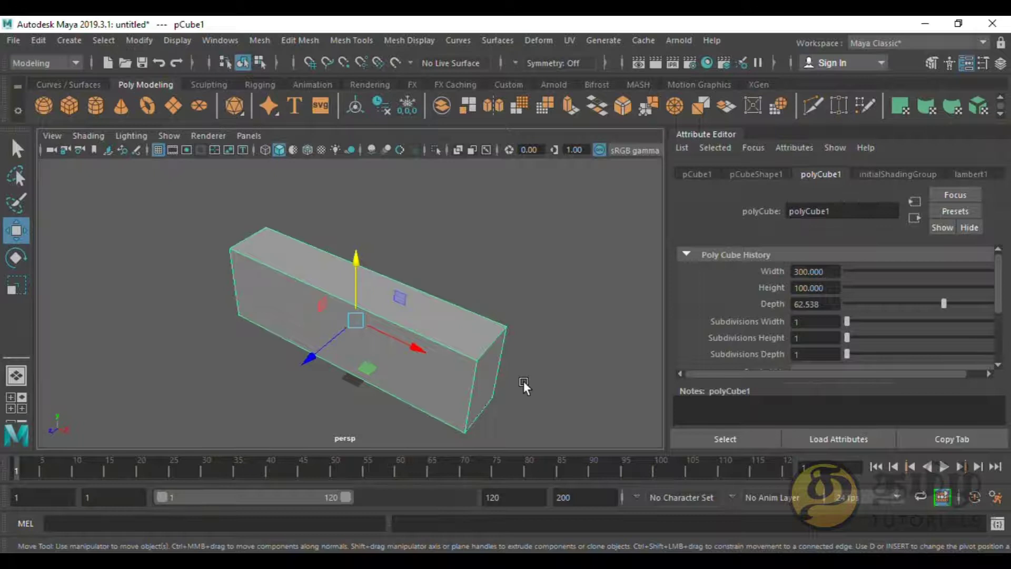
pyautogui.press('3')
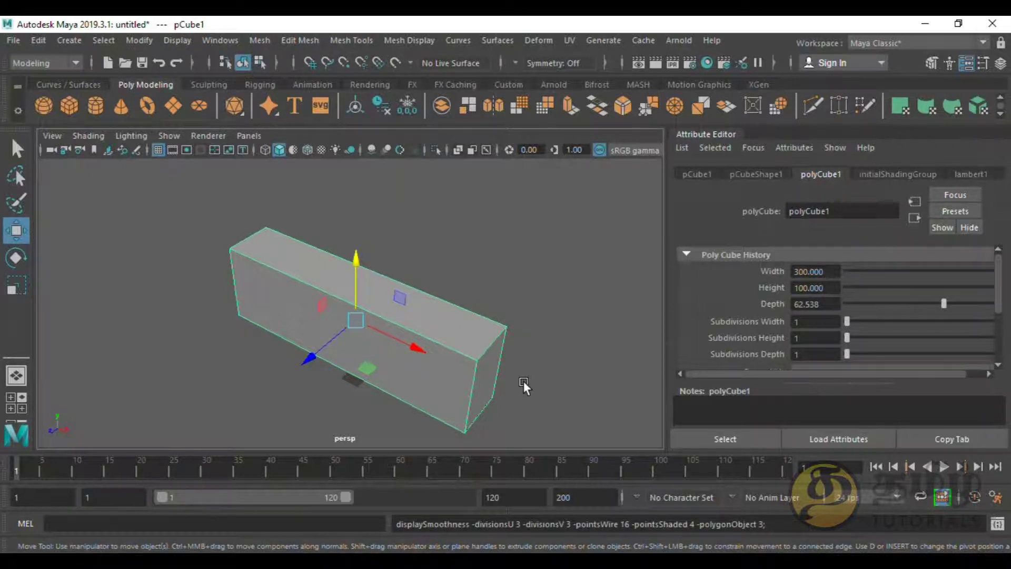
pyautogui.press('3')
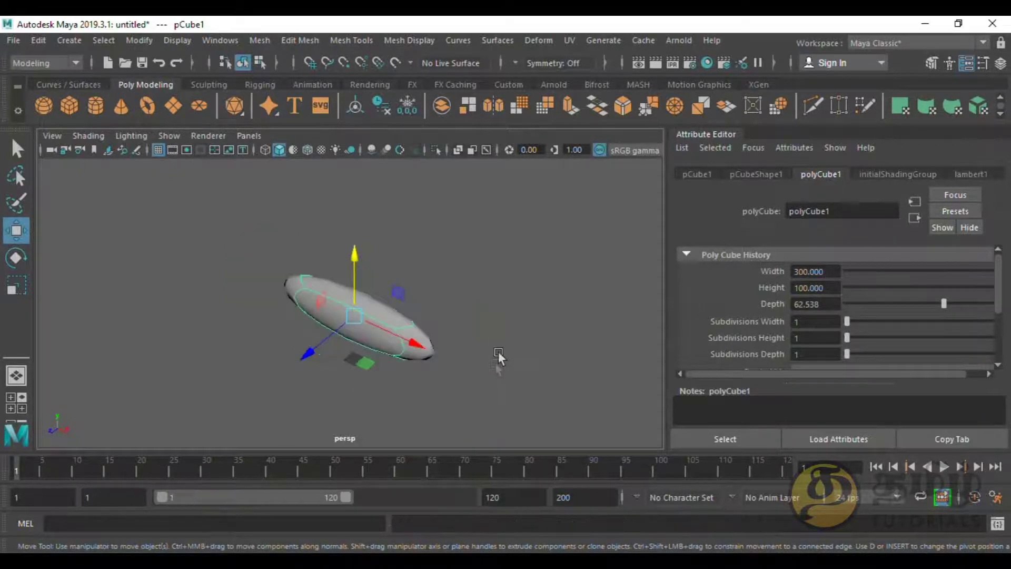
pyautogui.scroll(2, 422, 350)
pyautogui.scroll(-2, 308, 220)
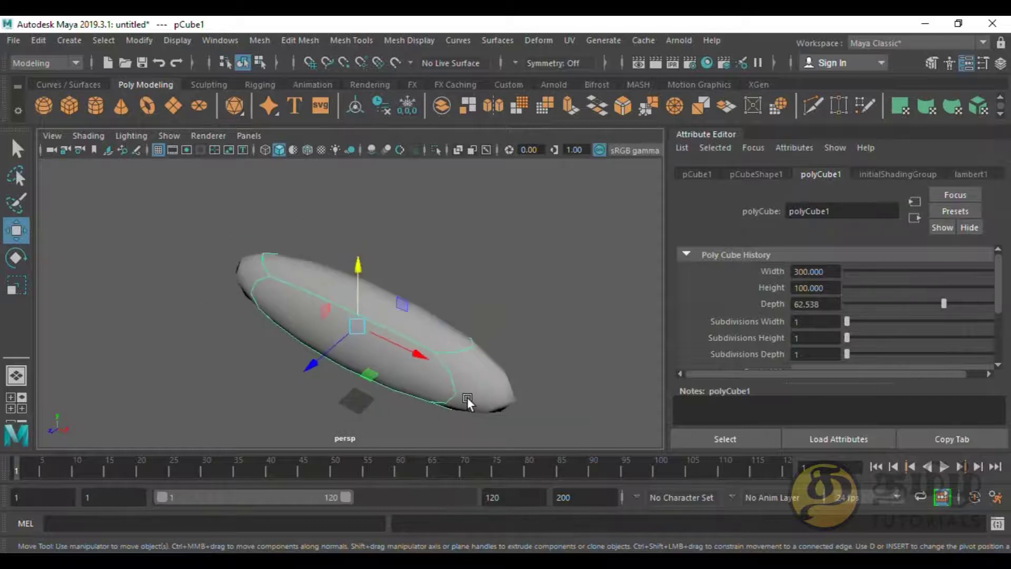
pyautogui.scroll(3, 454, 331)
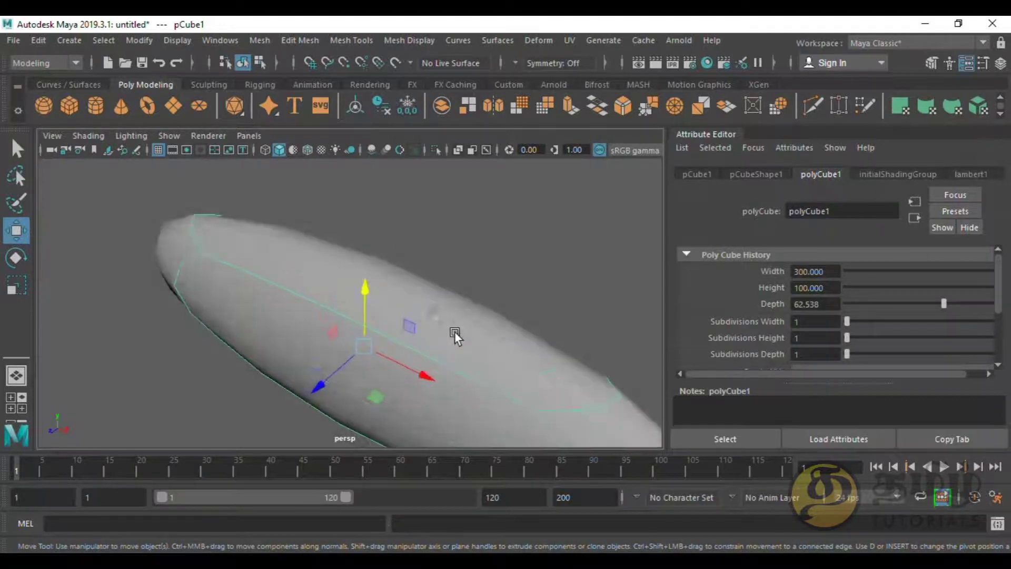
pyautogui.scroll(-1, 413, 291)
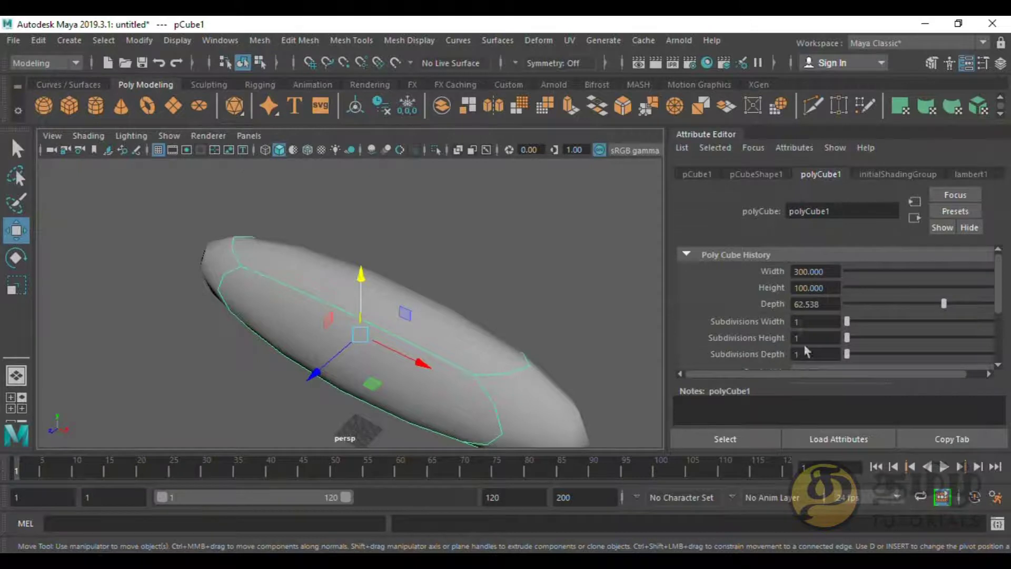
pyautogui.press('1')
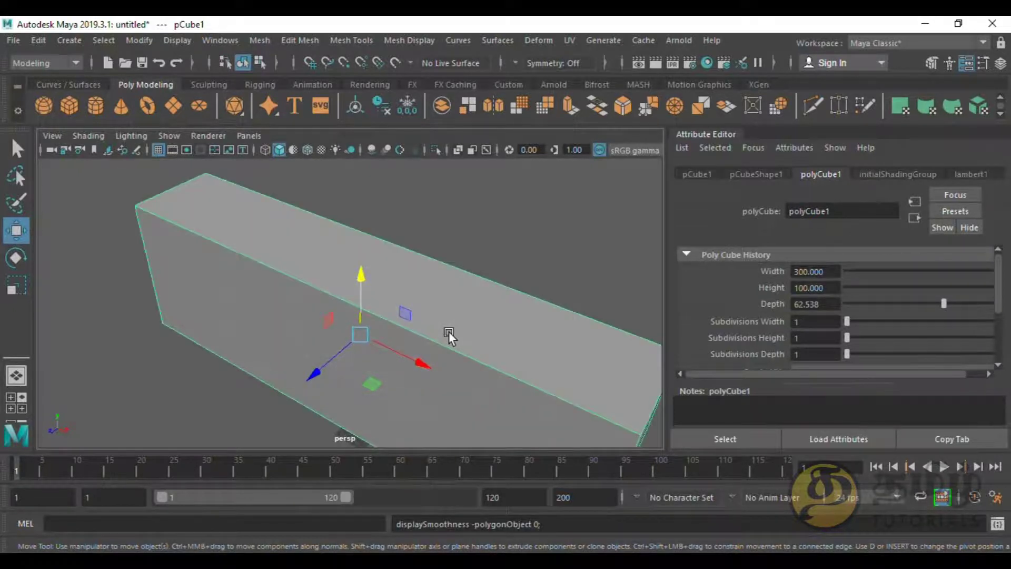
pyautogui.scroll(-2, 431, 268)
pyautogui.scroll(-1, 431, 248)
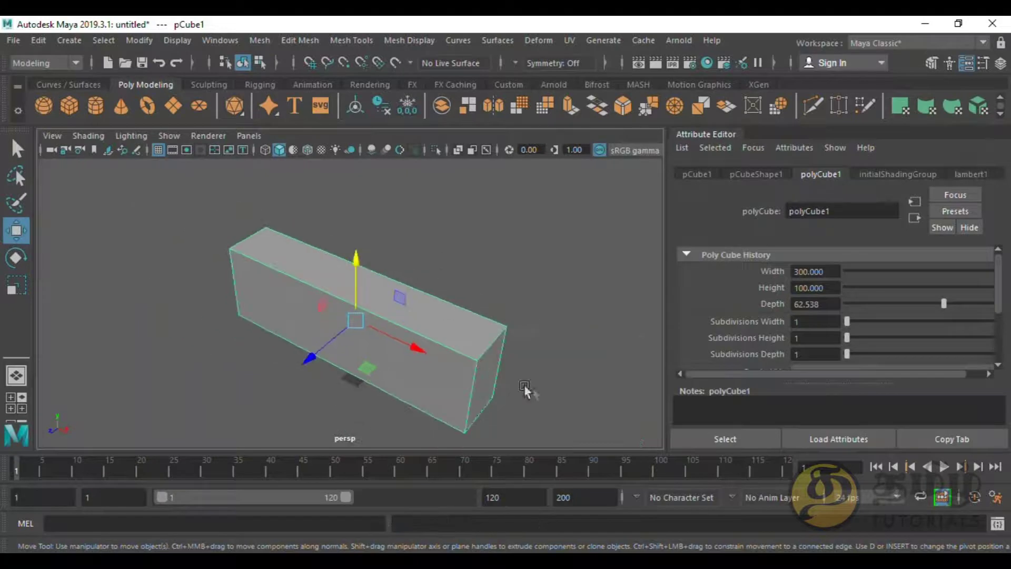
pyautogui.moveTo(832, 323); pyautogui.dragTo(690, 305)
pyautogui.write('10')
pyautogui.press('Tab')
pyautogui.write('10')
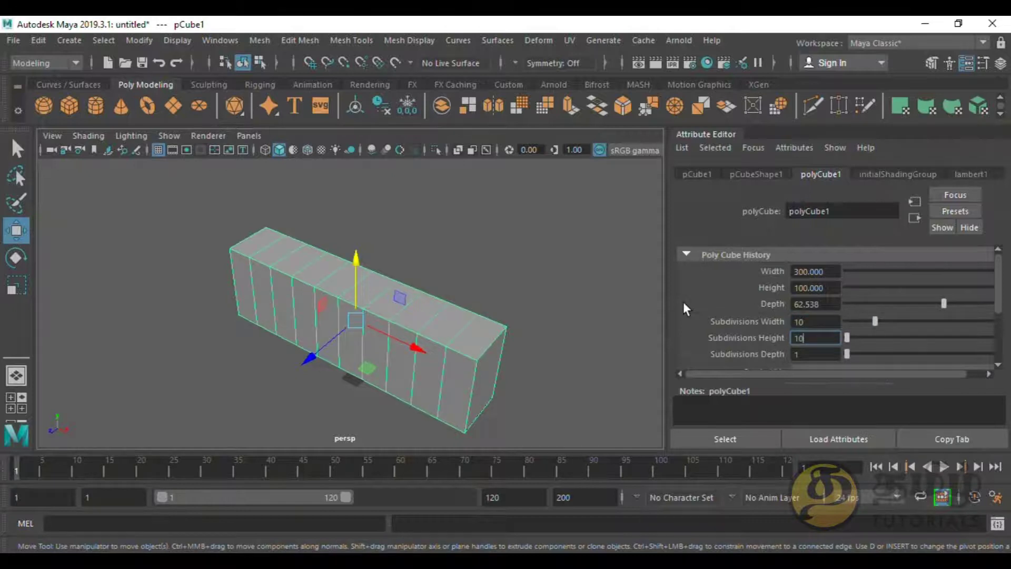
pyautogui.press('Tab')
pyautogui.write('10')
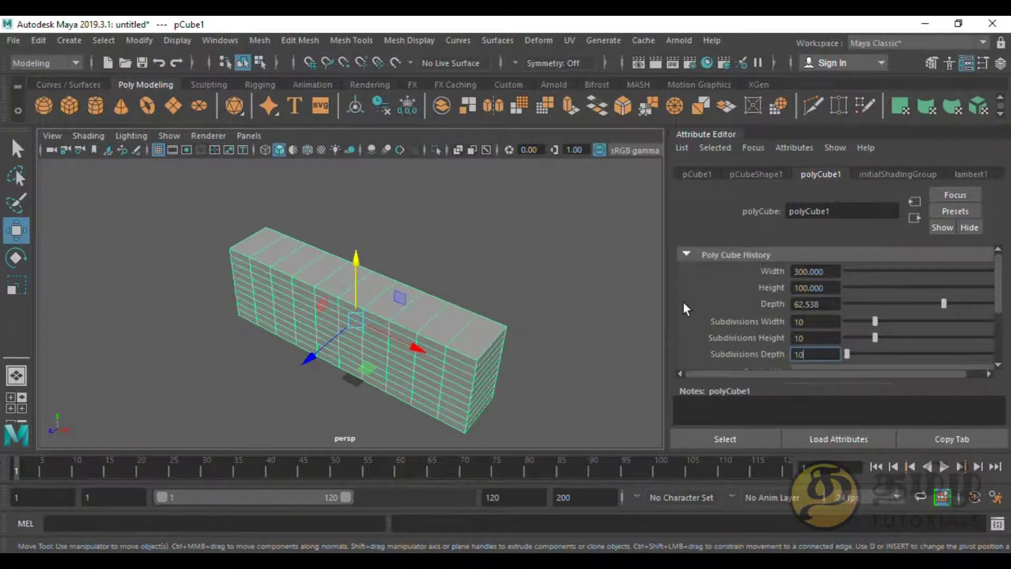
pyautogui.press('Tab')
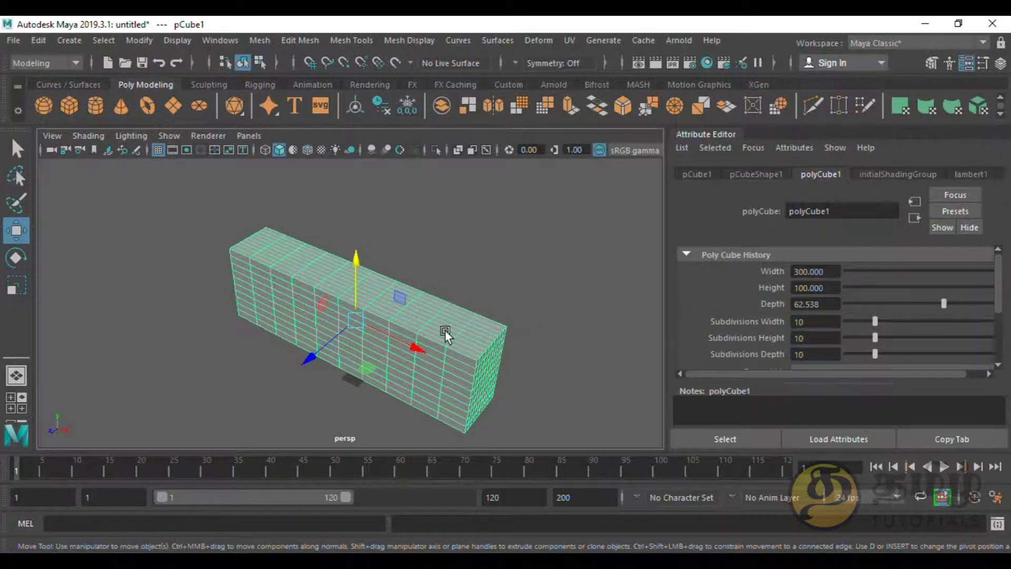
pyautogui.press('3')
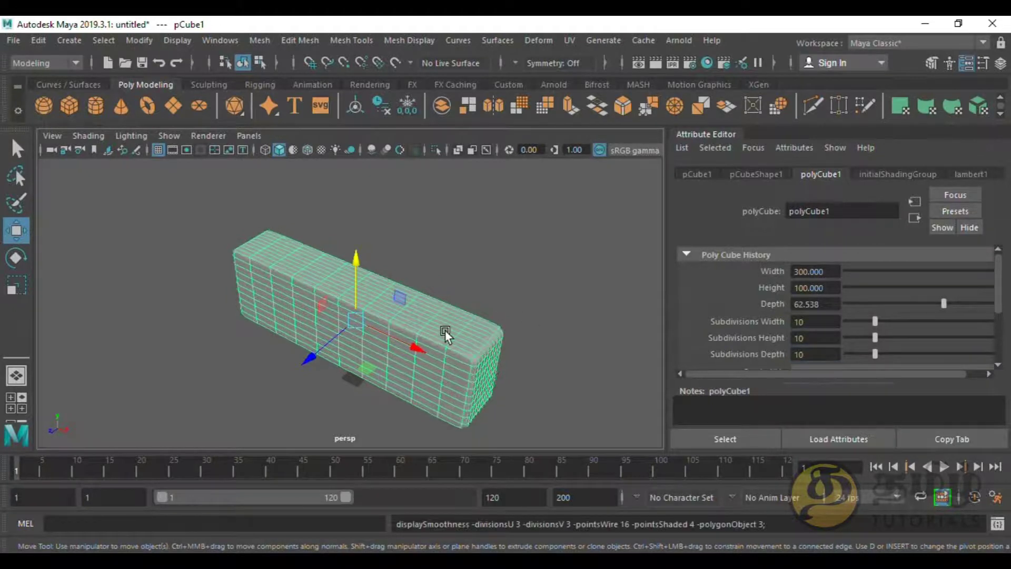
pyautogui.click(523, 284)
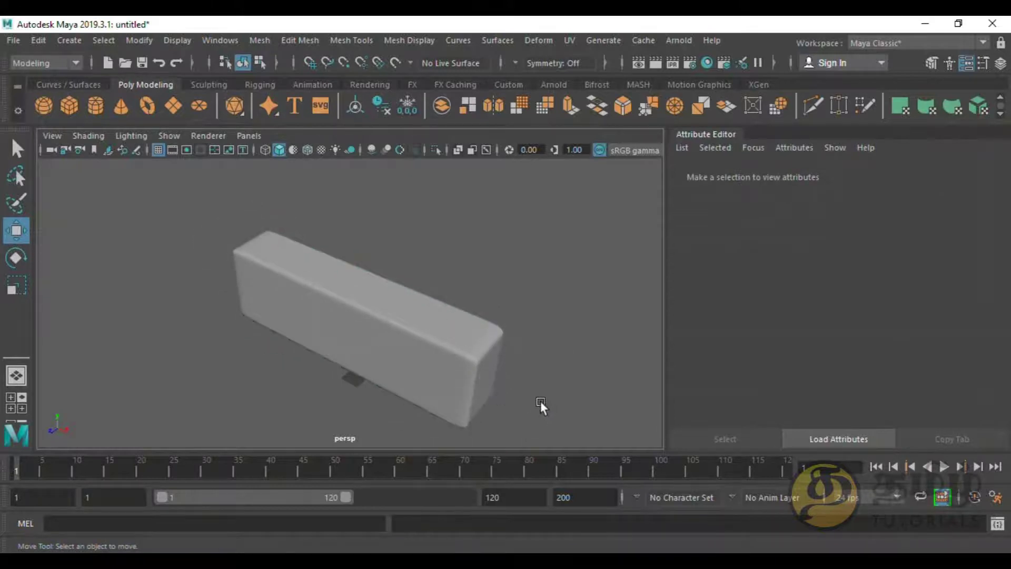
pyautogui.moveTo(513, 379)
pyautogui.keyDown('alt'); pyautogui.mouseDown()
pyautogui.moveTo(473, 346)
pyautogui.moveTo(492, 365)
pyautogui.mouseUp(); pyautogui.keyUp('alt')
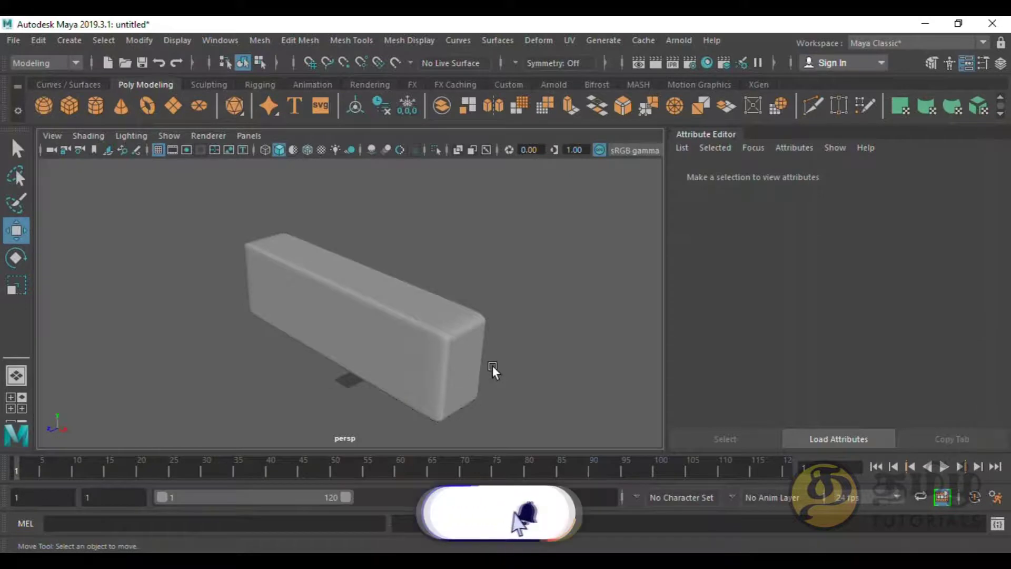
pyautogui.click(462, 351)
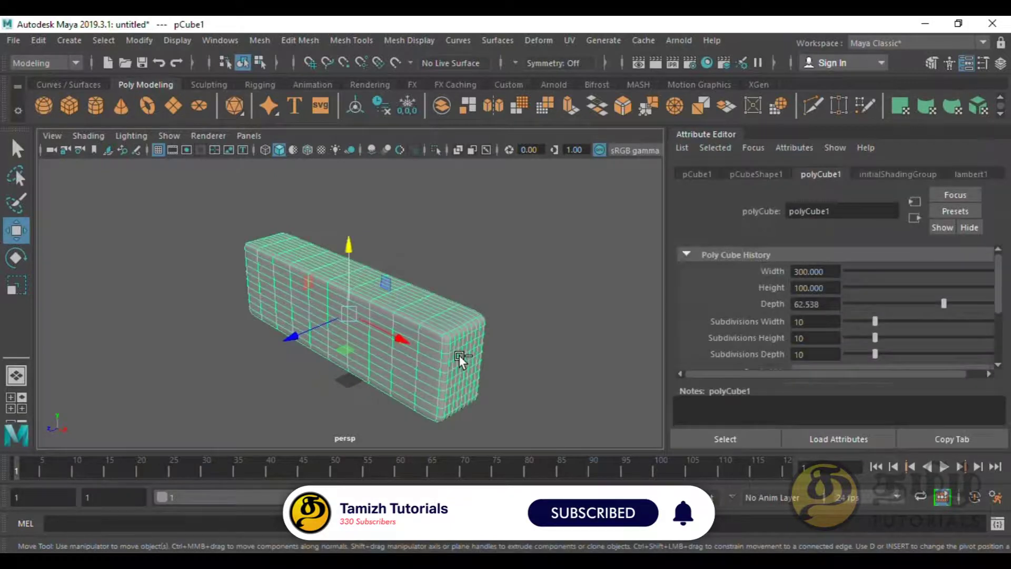
pyautogui.hotkey('ctrl', 'z')
pyautogui.hotkey('ctrl', 'z')
pyautogui.hotkey('ctrl', 'z')
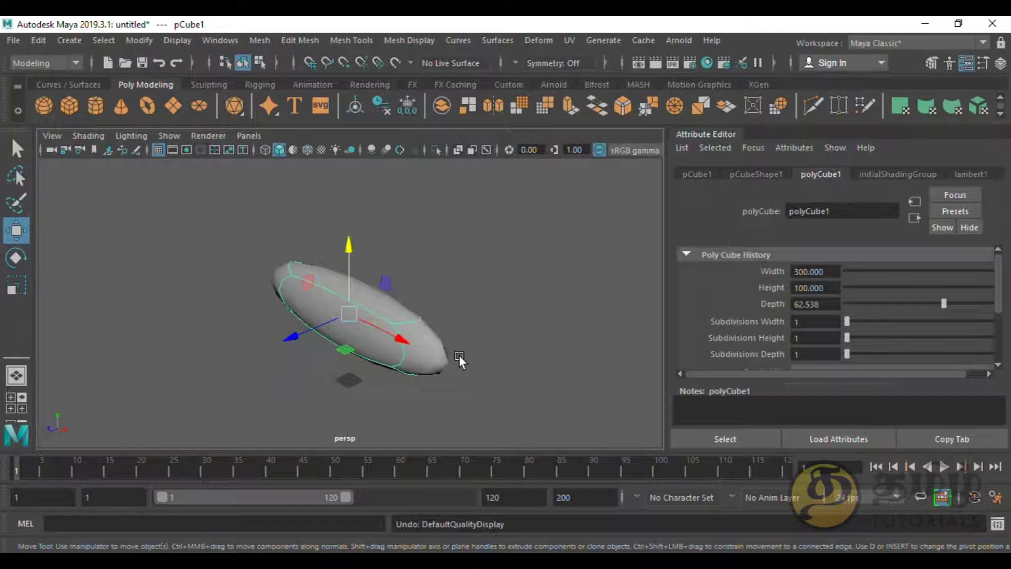
pyautogui.press('1')
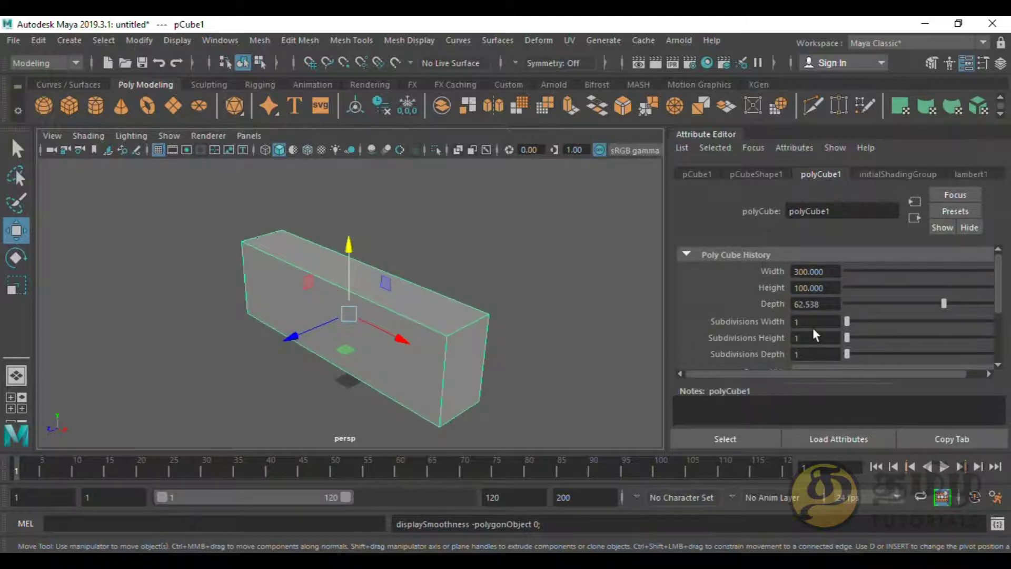
# Step: Set polyCube1 Subdivisions Width, Height and Depth each to 100
pyautogui.click(798, 321)
pyautogui.write('1')
pyautogui.press('Return')
pyautogui.write('100')
pyautogui.press('Tab')
pyautogui.write('100')
pyautogui.press('Tab')
pyautogui.write('100')
pyautogui.press('Tab')
# Step: Show the smoothed preview with key 3, accepting 'Yes, don't ask again', and inspect it
pyautogui.scroll(3, 463, 343)
pyautogui.press('3')
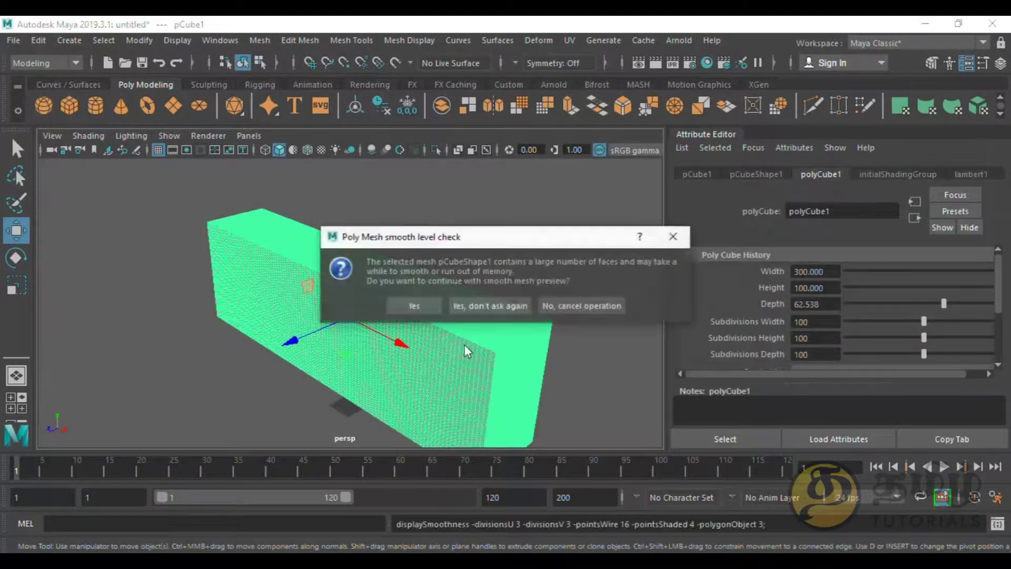
pyautogui.click(476, 303)
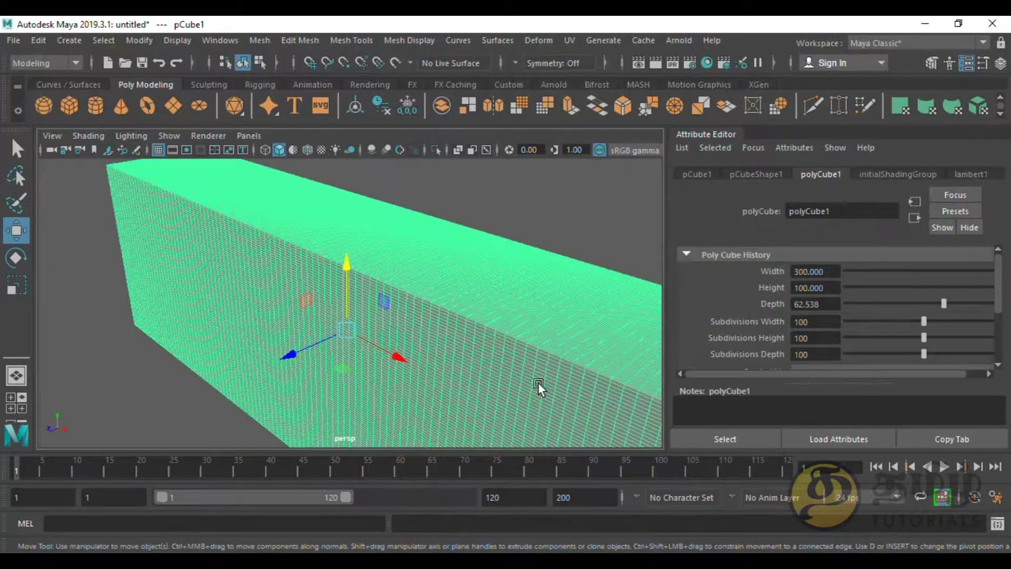
pyautogui.click(630, 347)
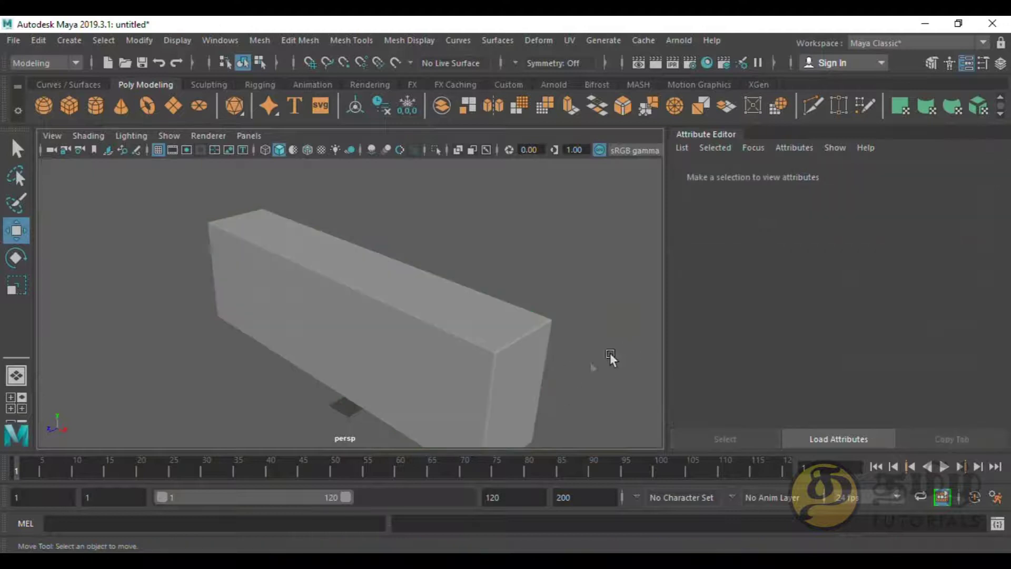
pyautogui.scroll(3, 570, 370)
pyautogui.scroll(3, 548, 348)
pyautogui.scroll(-3, 394, 258)
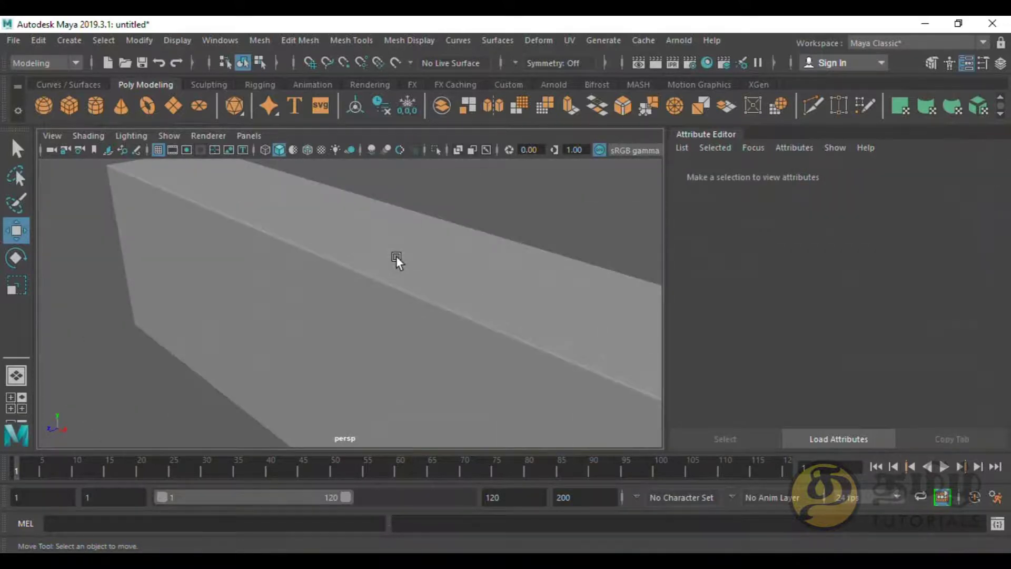
pyautogui.scroll(-2, 447, 238)
pyautogui.scroll(2, 474, 287)
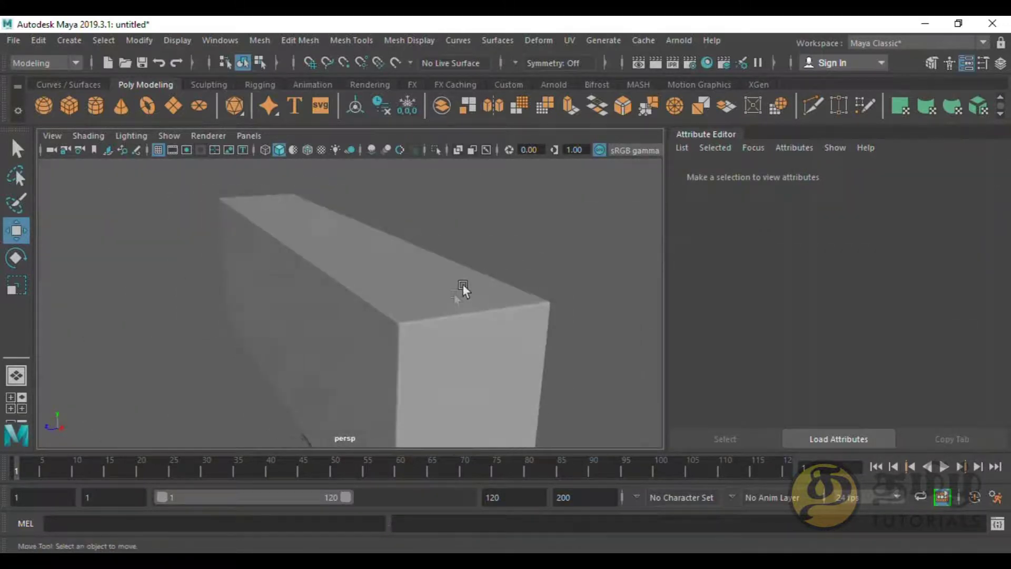
pyautogui.scroll(4, 463, 286)
pyautogui.scroll(-2, 447, 321)
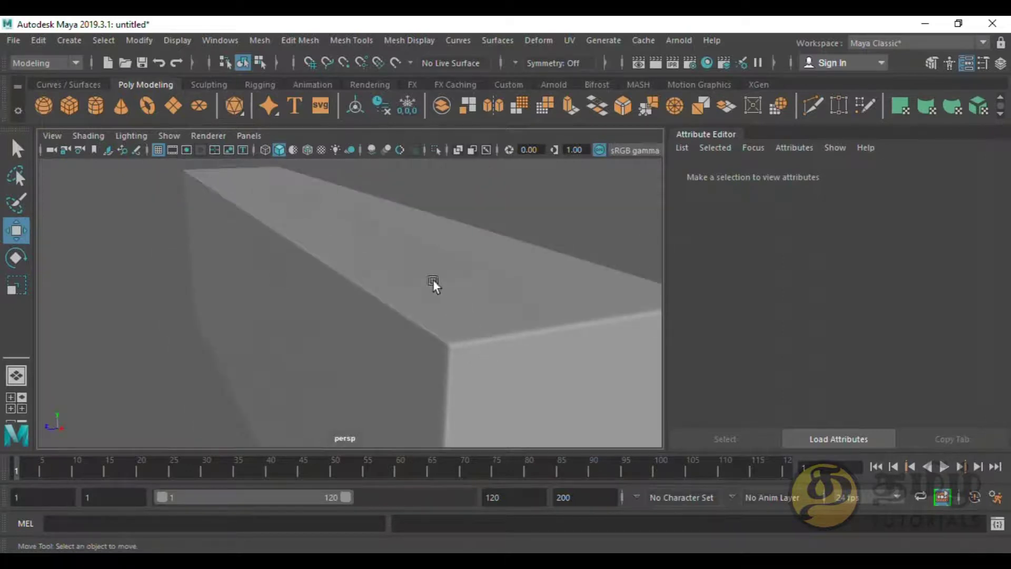
pyautogui.scroll(-2, 434, 283)
pyautogui.moveTo(523, 331)
pyautogui.keyDown('alt'); pyautogui.mouseDown()
pyautogui.moveTo(571, 337)
pyautogui.moveTo(384, 293)
pyautogui.mouseUp(); pyautogui.keyUp('alt')
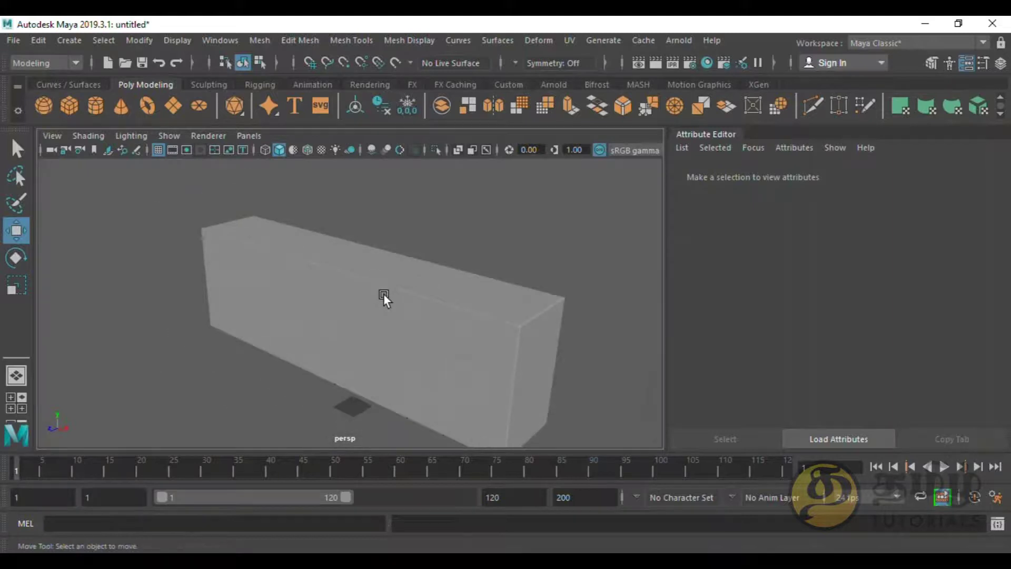
# Step: Undo back to the 10-deep wall and turn off the smoothed preview
pyautogui.click(384, 293)
pyautogui.hotkey('ctrl', 'z')
pyautogui.hotkey('ctrl', 'z')
pyautogui.hotkey('ctrl', 'z')
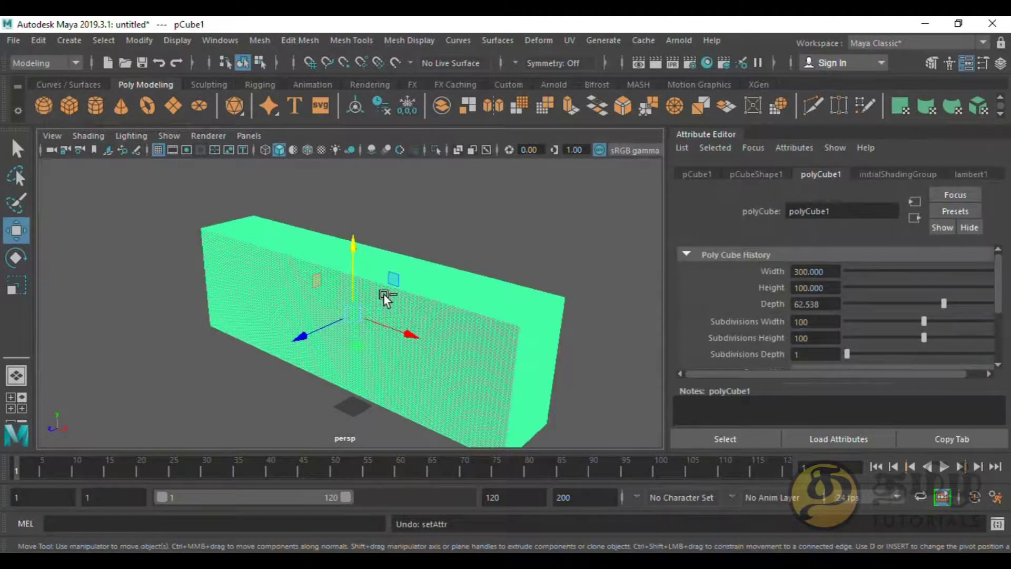
pyautogui.hotkey('ctrl', 'z')
pyautogui.hotkey('ctrl', 'z')
pyautogui.hotkey('ctrl', 'z')
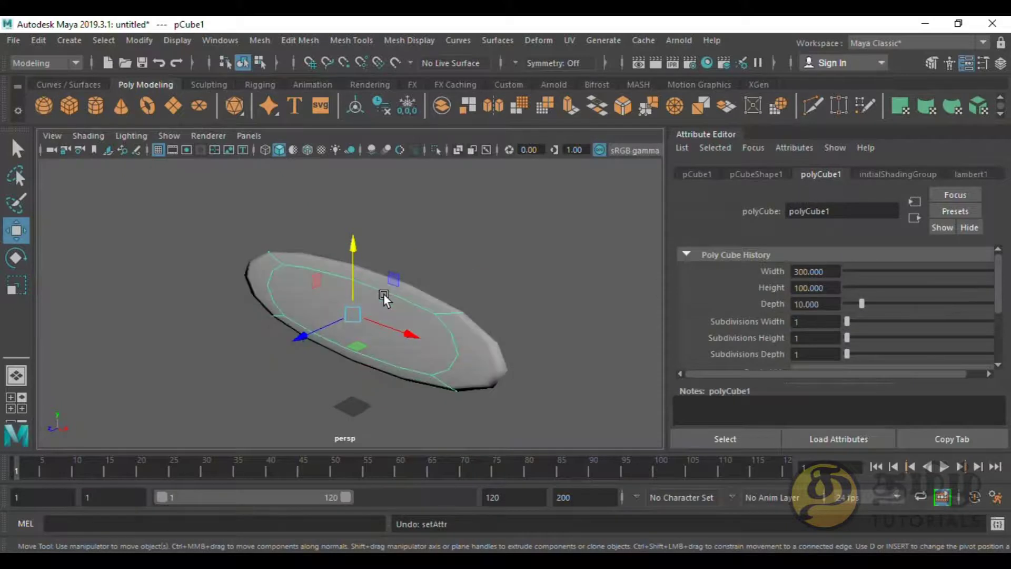
pyautogui.press('1')
pyautogui.moveTo(348, 283)
pyautogui.keyDown('alt'); pyautogui.mouseDown()
pyautogui.moveTo(428, 324)
pyautogui.moveTo(403, 350)
pyautogui.mouseUp(); pyautogui.keyUp('alt')
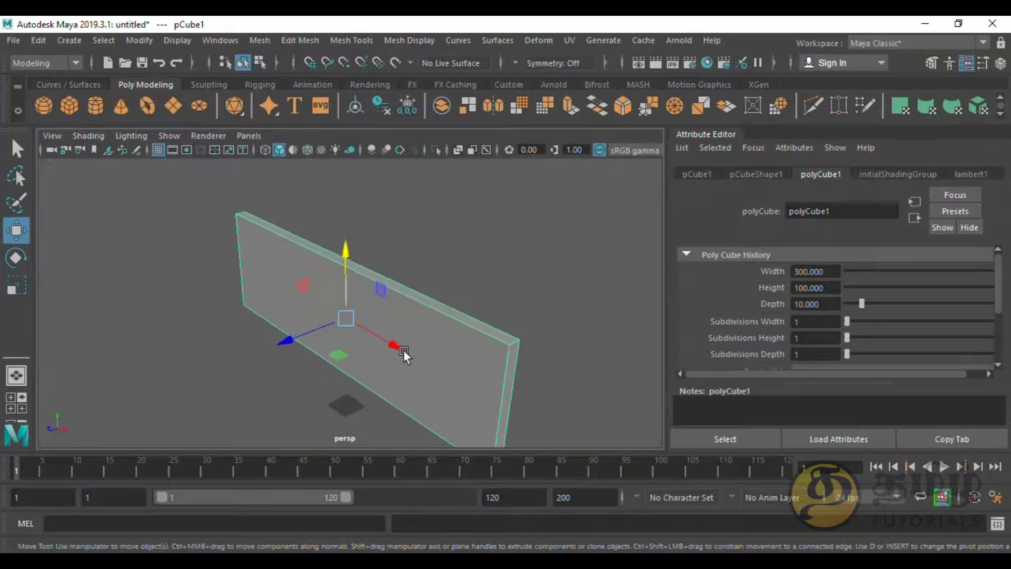
# Step: Set Subdivisions Width to 3 and deselect the wall
pyautogui.click(811, 321)
pyautogui.write('3')
pyautogui.press('Return')
pyautogui.scroll(-2, 431, 301)
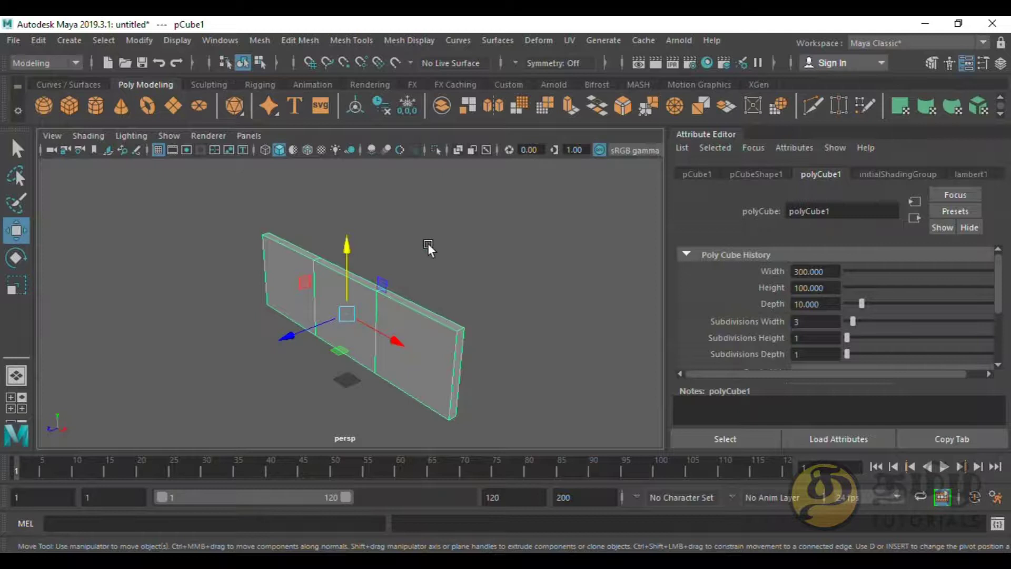
pyautogui.click(194, 216)
pyautogui.click(31, 63)
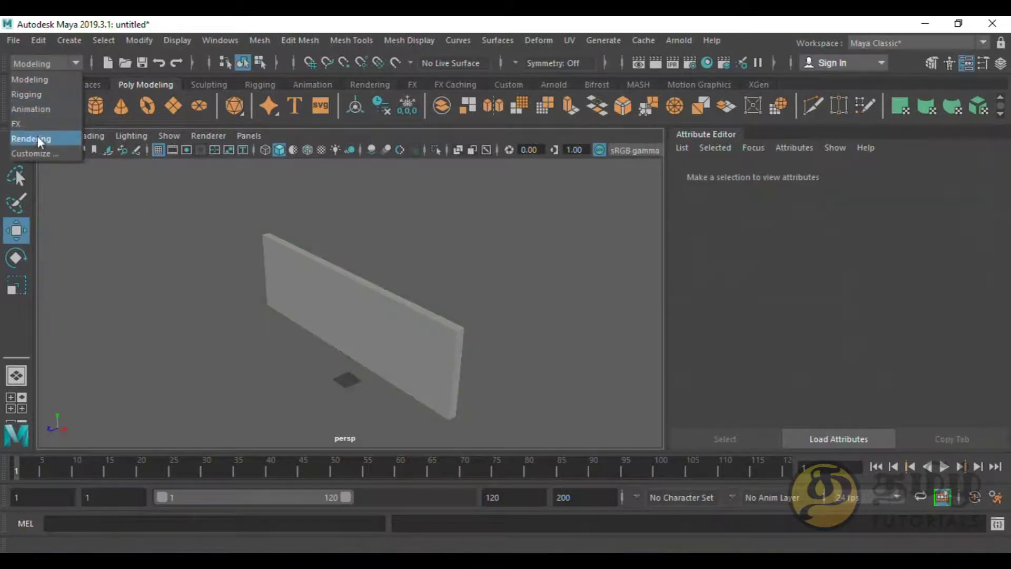
# Step: Add a Nonlinear Bend deformer to the wall from the Animation menu set
pyautogui.click(36, 109)
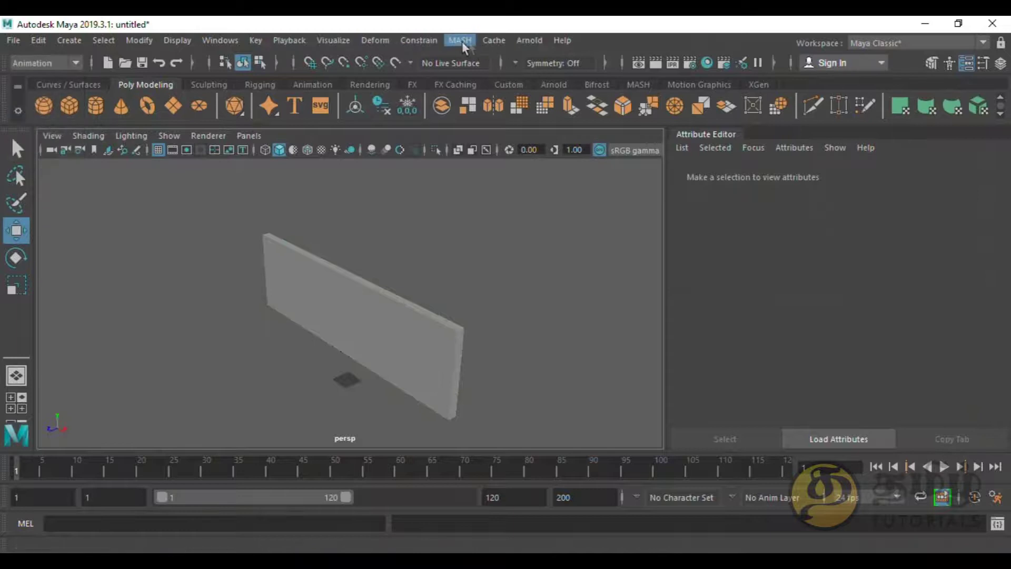
pyautogui.click(383, 322)
pyautogui.click(375, 40)
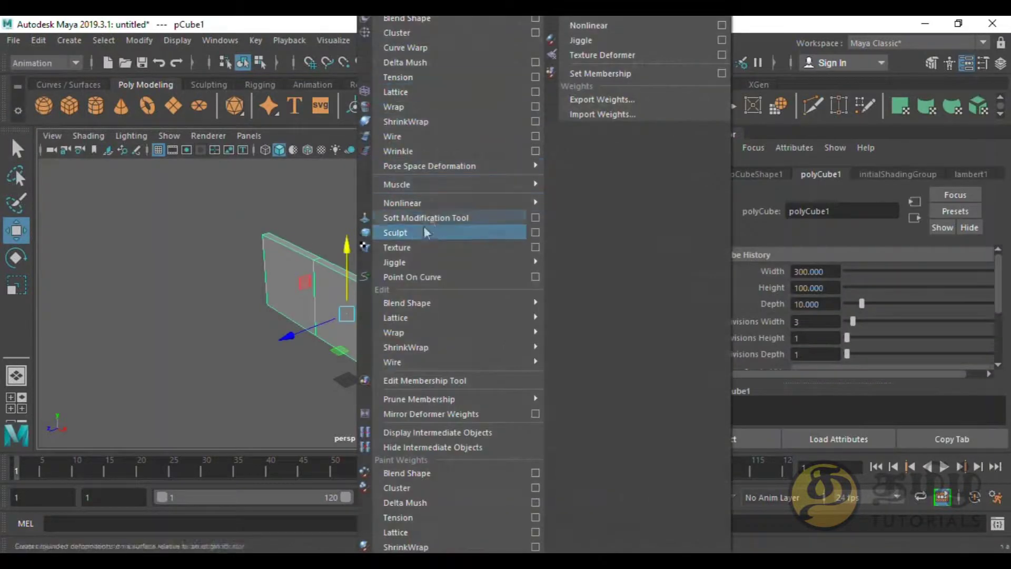
pyautogui.click(585, 211)
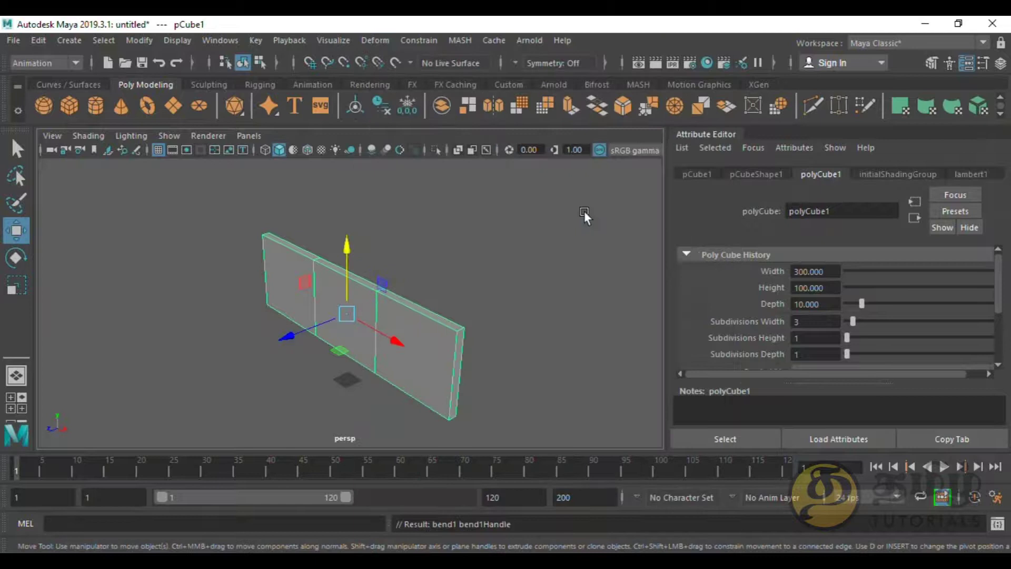
# Step: Test then undo bend1 Curvature, and rotate bend1Handle about 99 degrees on Z
pyautogui.click(20, 258)
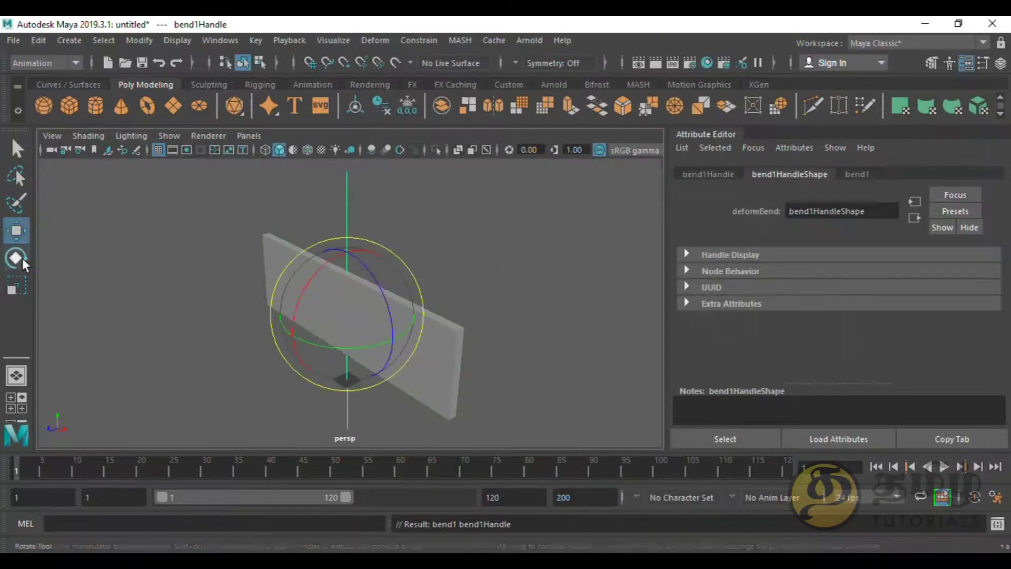
pyautogui.click(857, 174)
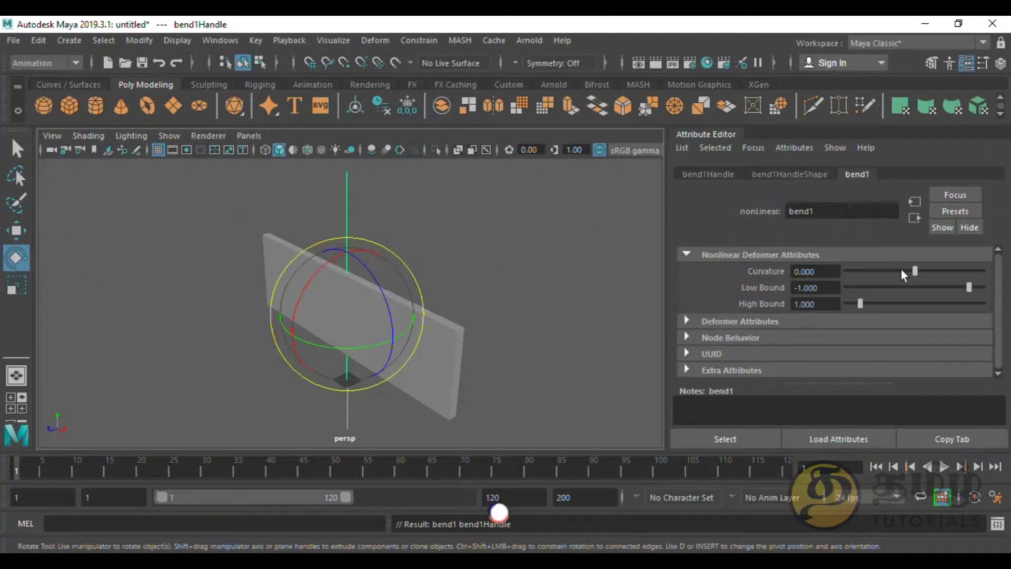
pyautogui.moveTo(914, 271); pyautogui.dragTo(927, 276)
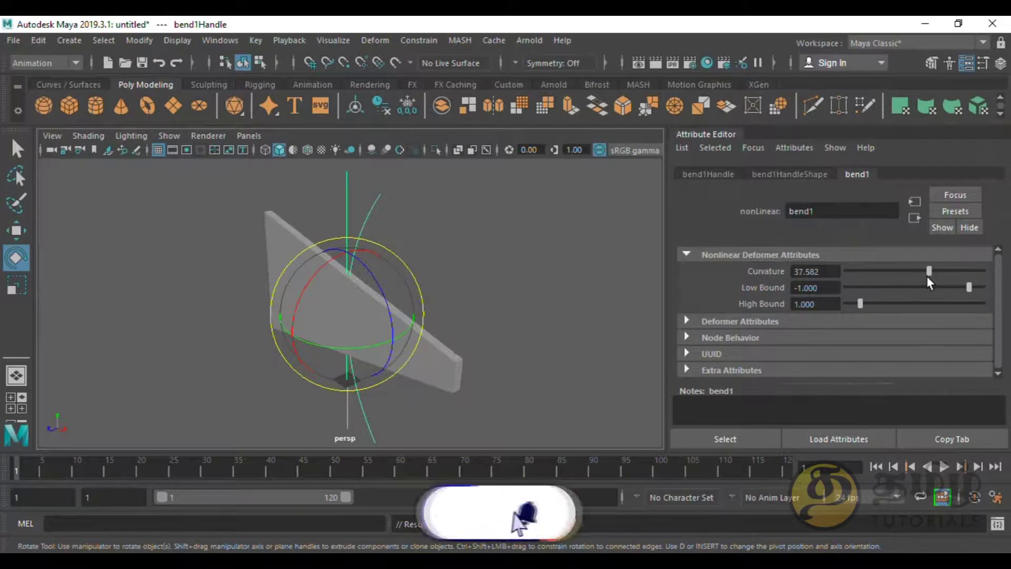
pyautogui.hotkey('ctrl', 'z')
pyautogui.moveTo(389, 353); pyautogui.dragTo(343, 248)
pyautogui.click(708, 174)
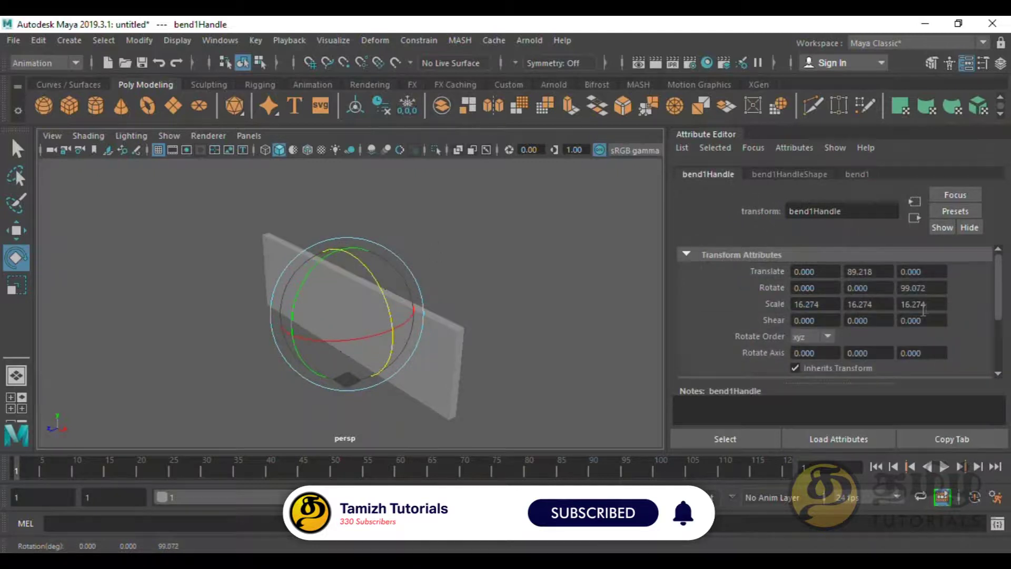
# Step: Set bend1Handle Rotate Z to 90, testing and undoing a curvature change
pyautogui.doubleClick(923, 288)
pyautogui.write('90')
pyautogui.press('Return')
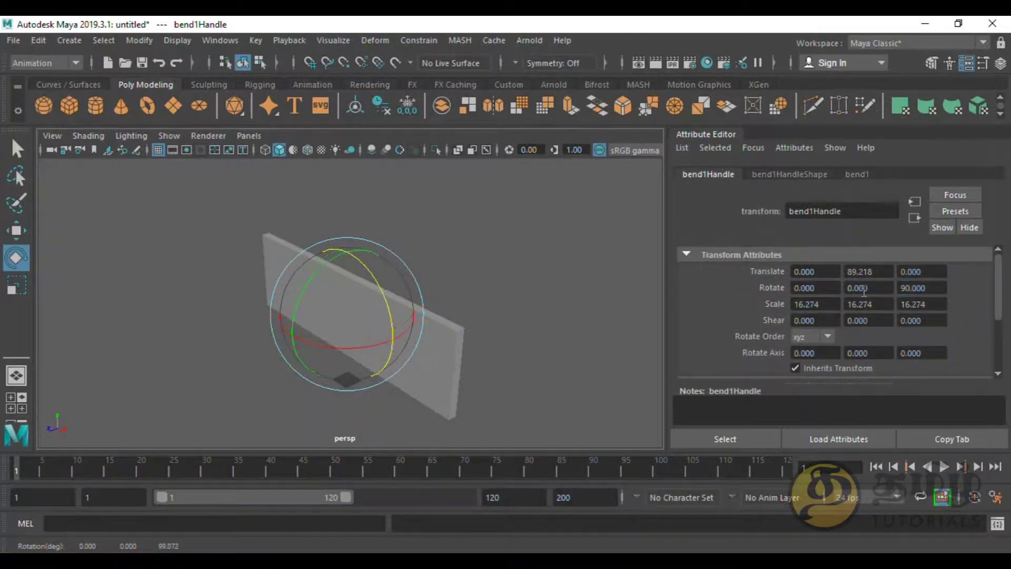
pyautogui.click(855, 174)
pyautogui.moveTo(915, 278); pyautogui.dragTo(928, 274)
pyautogui.hotkey('ctrl', 'z')
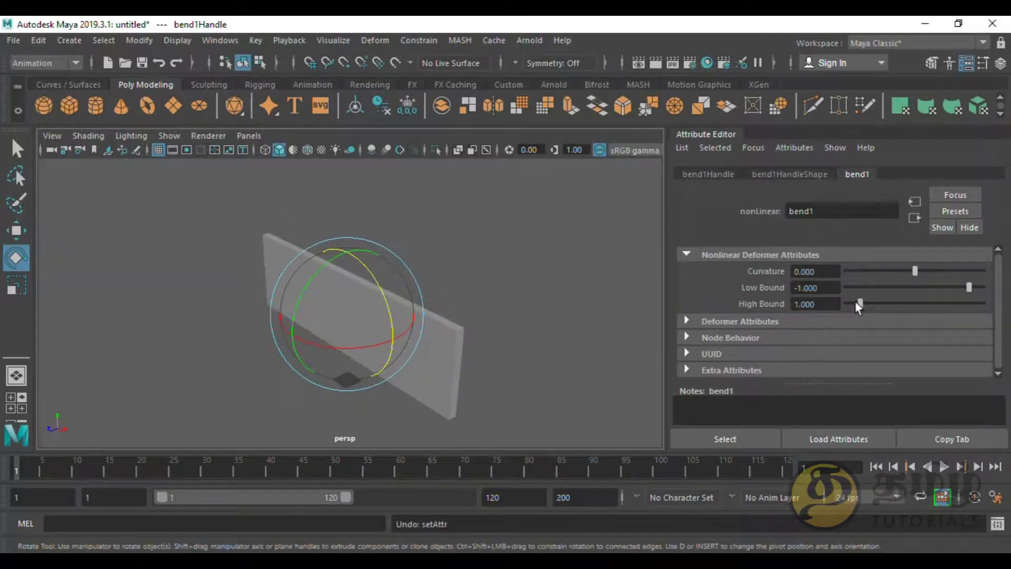
# Step: Tilt the bend handle to about -86 on Y and raise Curvature to about 85
pyautogui.keyDown('alt'); pyautogui.moveTo(526, 337); pyautogui.dragTo(472, 331); pyautogui.keyUp('alt')
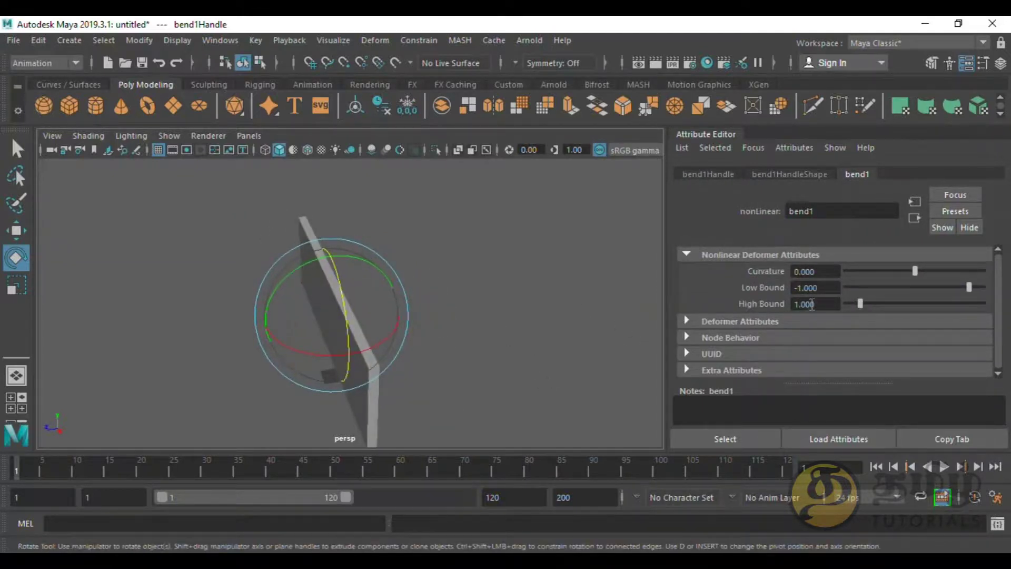
pyautogui.moveTo(307, 258)
pyautogui.mouseDown()
pyautogui.moveTo(271, 283)
pyautogui.moveTo(259, 330)
pyautogui.moveTo(283, 349)
pyautogui.mouseUp()
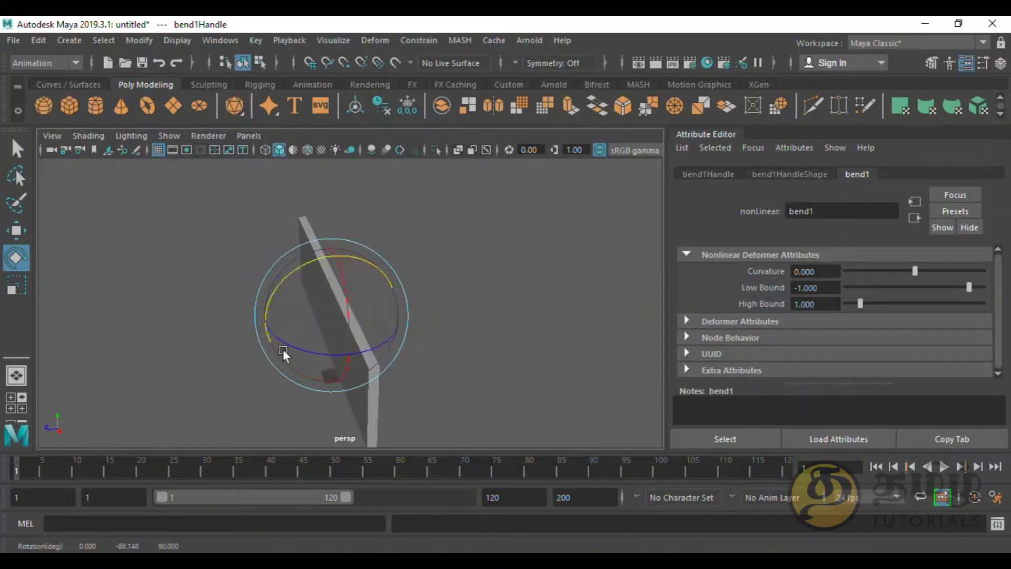
pyautogui.moveTo(917, 270); pyautogui.dragTo(935, 273)
pyautogui.moveTo(487, 388)
pyautogui.keyDown('alt'); pyautogui.mouseDown()
pyautogui.moveTo(600, 371)
pyautogui.moveTo(587, 383)
pyautogui.moveTo(498, 389)
pyautogui.mouseUp(); pyautogui.keyUp('alt')
pyautogui.scroll(3, 476, 381)
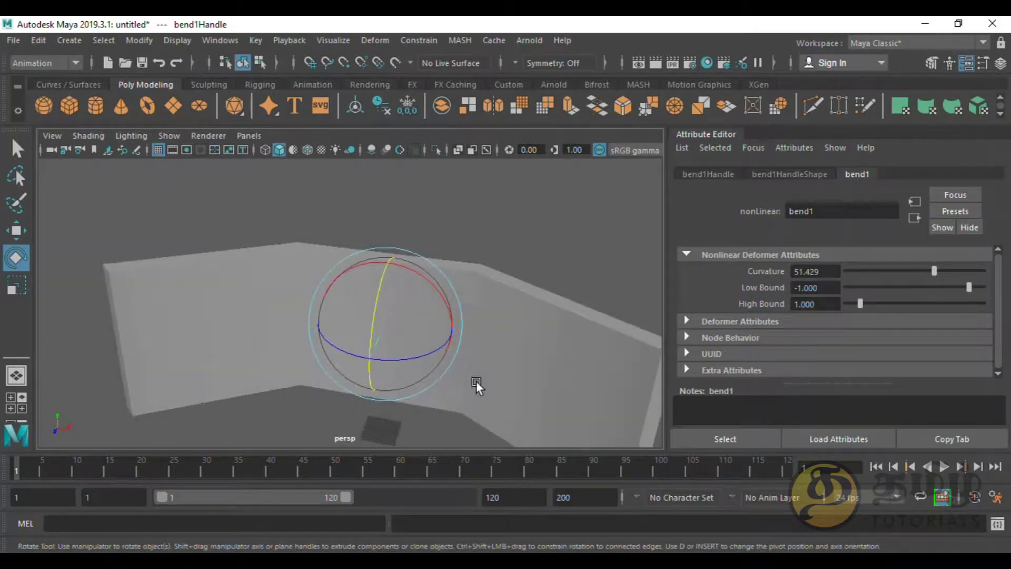
pyautogui.moveTo(934, 270); pyautogui.dragTo(947, 272)
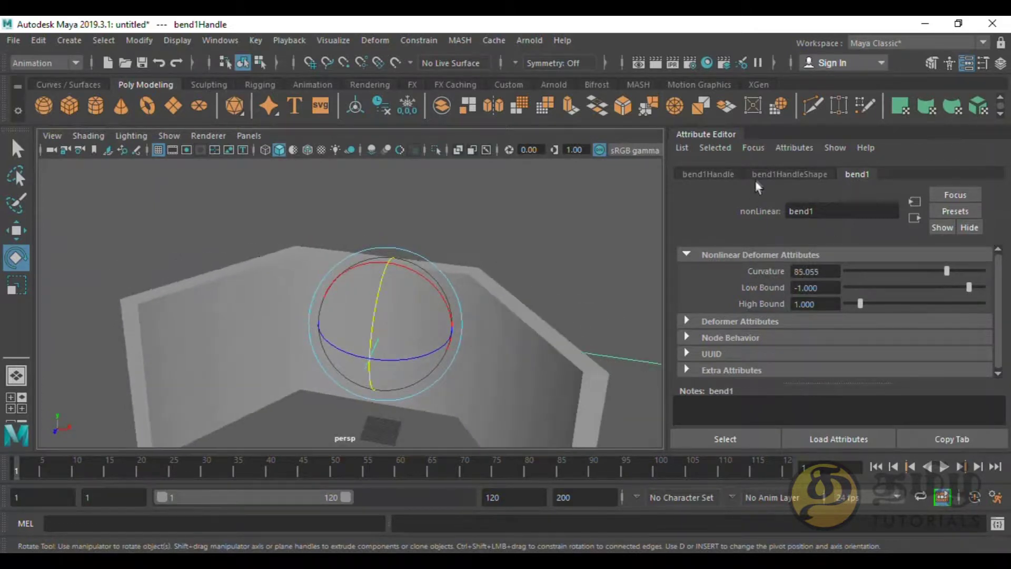
# Step: Review the bend handle's transform, shape and bend1 curvature settings
pyautogui.click(709, 178)
pyautogui.click(794, 174)
pyautogui.click(856, 177)
pyautogui.click(790, 176)
pyautogui.click(737, 178)
pyautogui.click(855, 176)
pyautogui.click(708, 175)
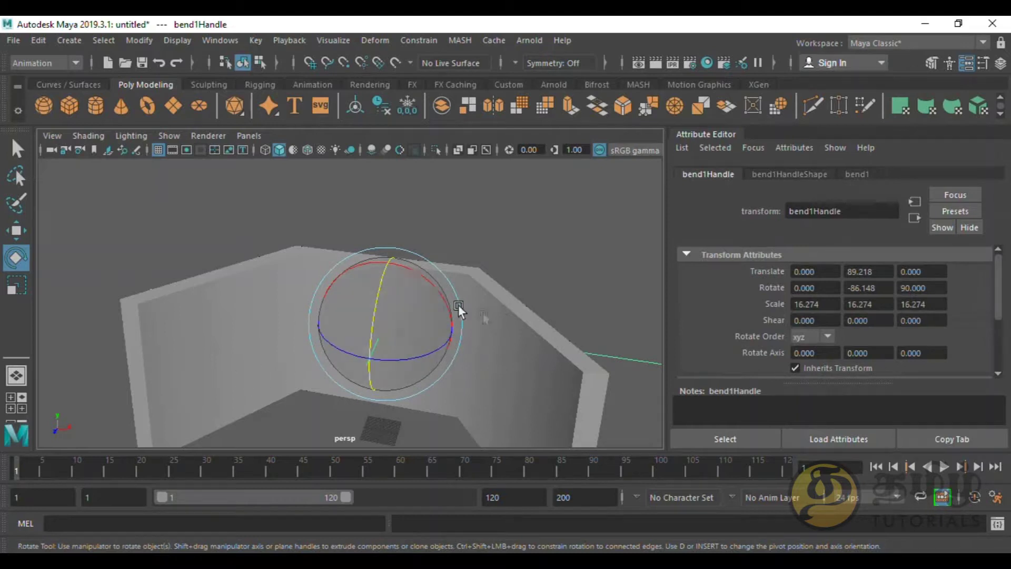
# Step: Undo the handle rotation and the bend deformer so the wall panel lies flat
pyautogui.click(469, 219)
pyautogui.hotkey('ctrl', 'z')
pyautogui.hotkey('ctrl', 'z')
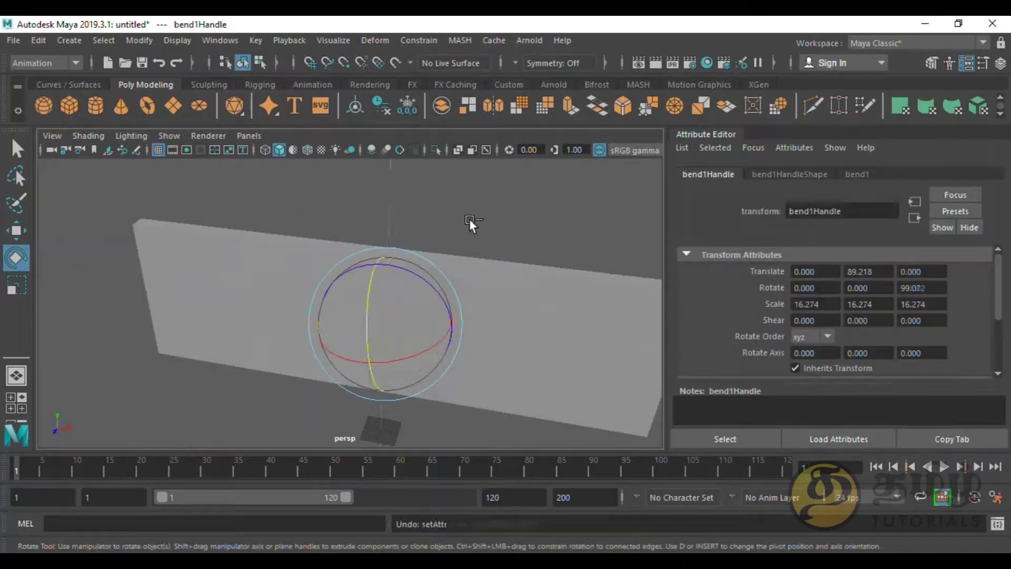
pyautogui.hotkey('ctrl', 'z')
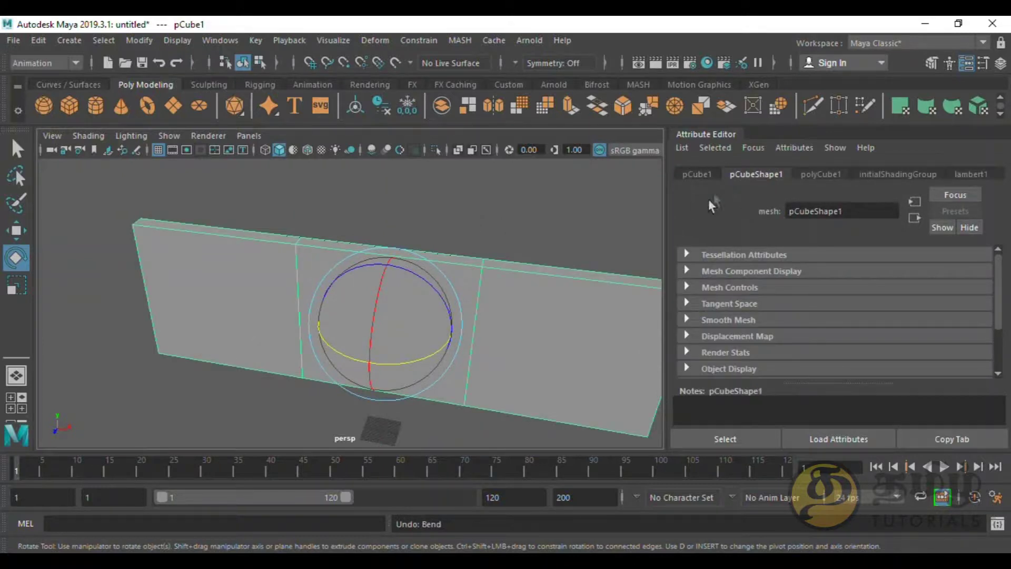
# Step: Set polyCube1 Subdivisions Width to 10 and reselect the wall panel
pyautogui.click(842, 171)
pyautogui.click(819, 327)
pyautogui.write('10')
pyautogui.press('Return')
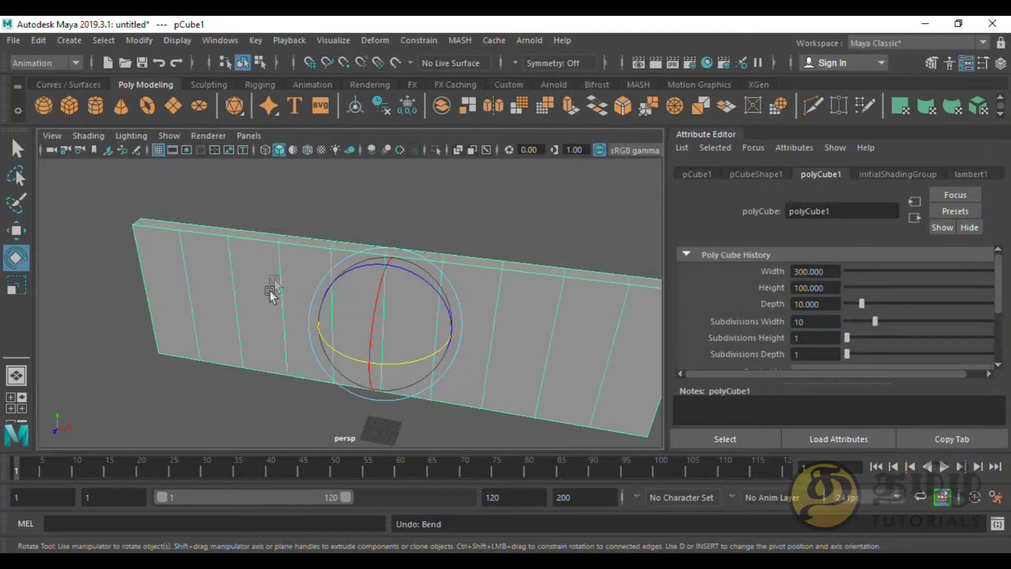
pyautogui.click(574, 222)
pyautogui.click(360, 275)
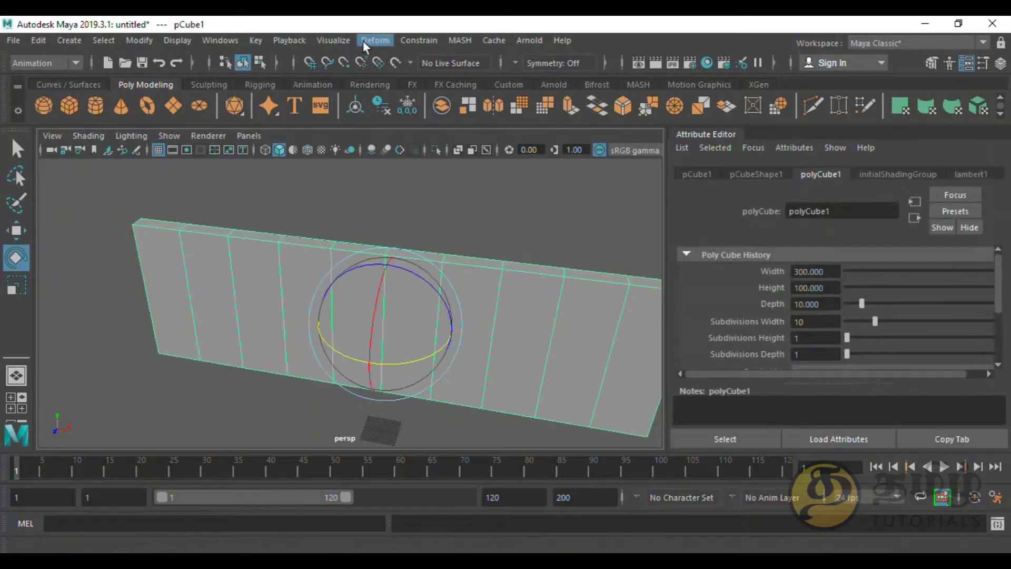
# Step: Add a Nonlinear Bend deformer to the subdivided panel and undo a test curvature change
pyautogui.click(364, 41)
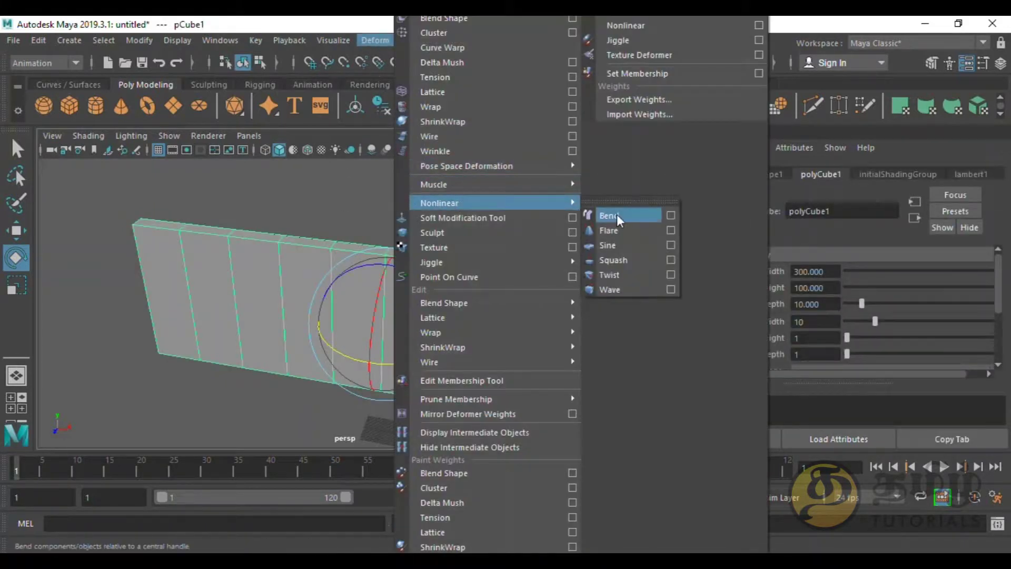
pyautogui.click(618, 214)
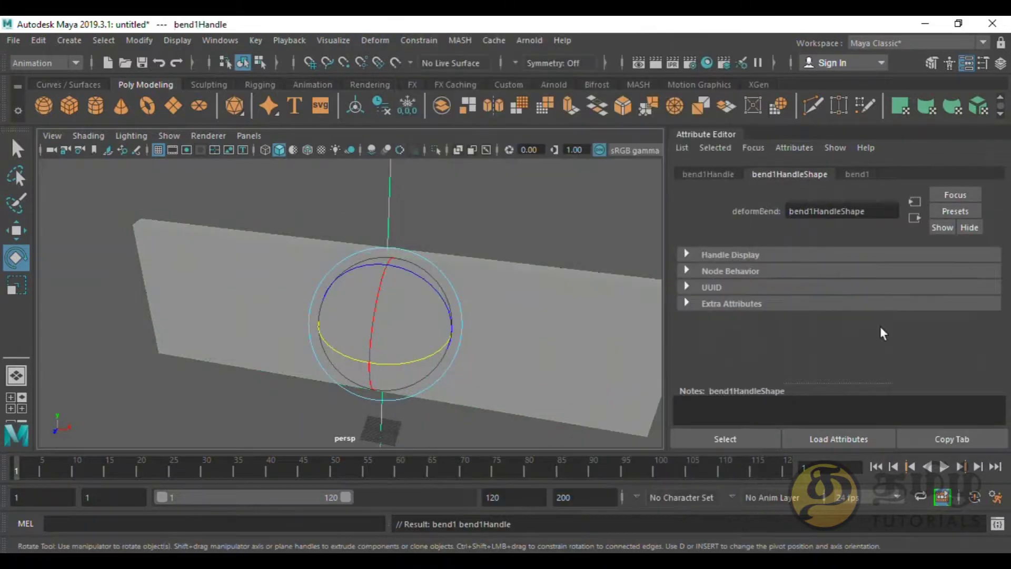
pyautogui.click(858, 174)
pyautogui.moveTo(906, 273); pyautogui.dragTo(925, 270)
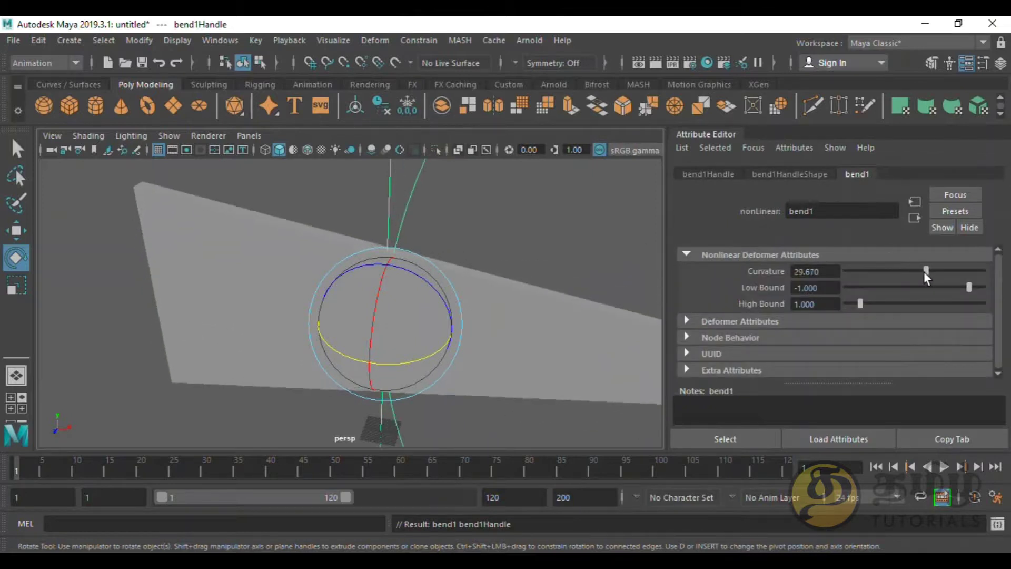
pyautogui.hotkey('ctrl', 'z')
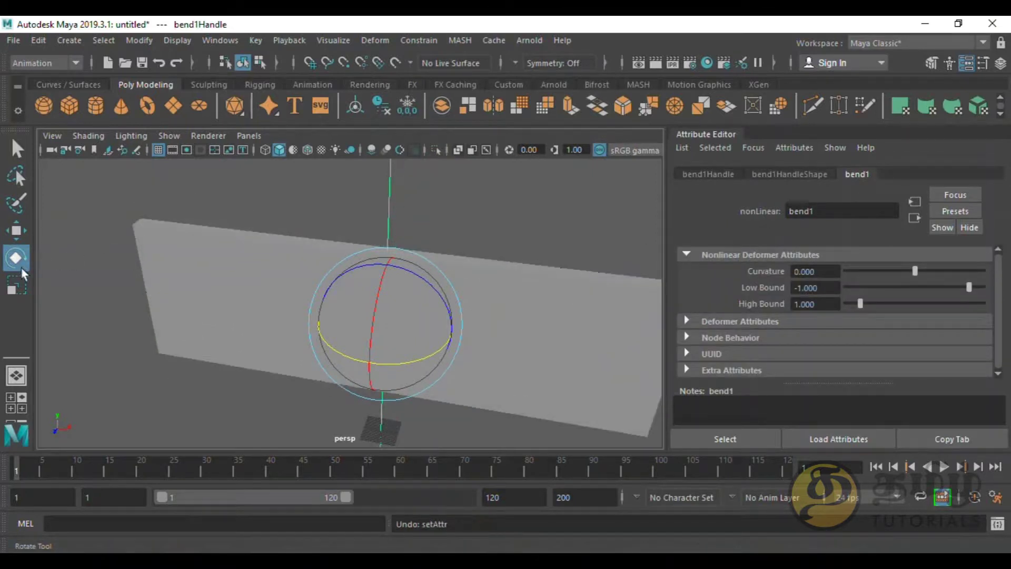
# Step: Rotate the bend handle about Z, inspect the curvature near 91, then undo it to 0
pyautogui.moveTo(436, 284)
pyautogui.mouseDown()
pyautogui.moveTo(366, 264)
pyautogui.moveTo(359, 383)
pyautogui.mouseUp()
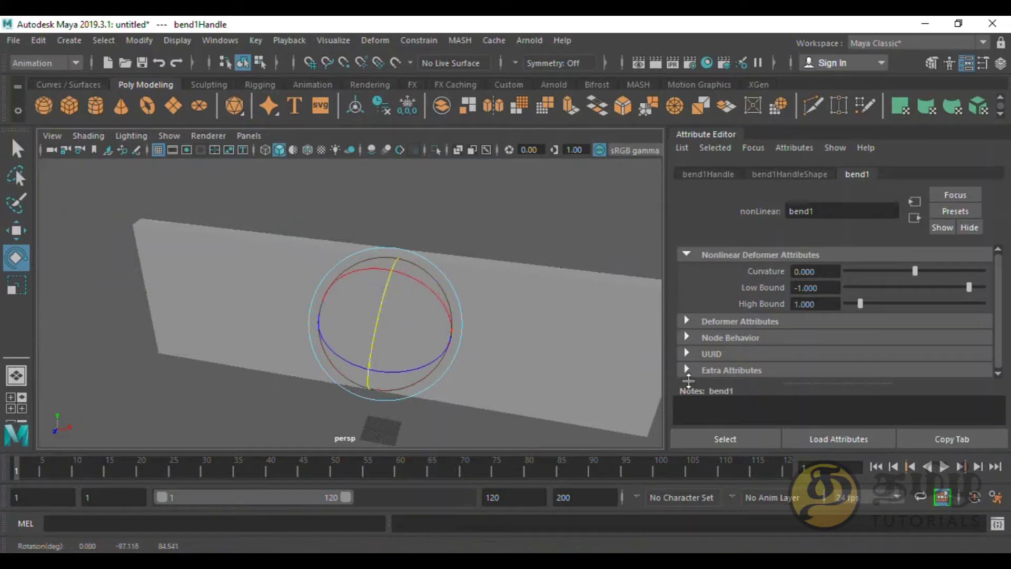
pyautogui.moveTo(915, 271); pyautogui.dragTo(947, 273)
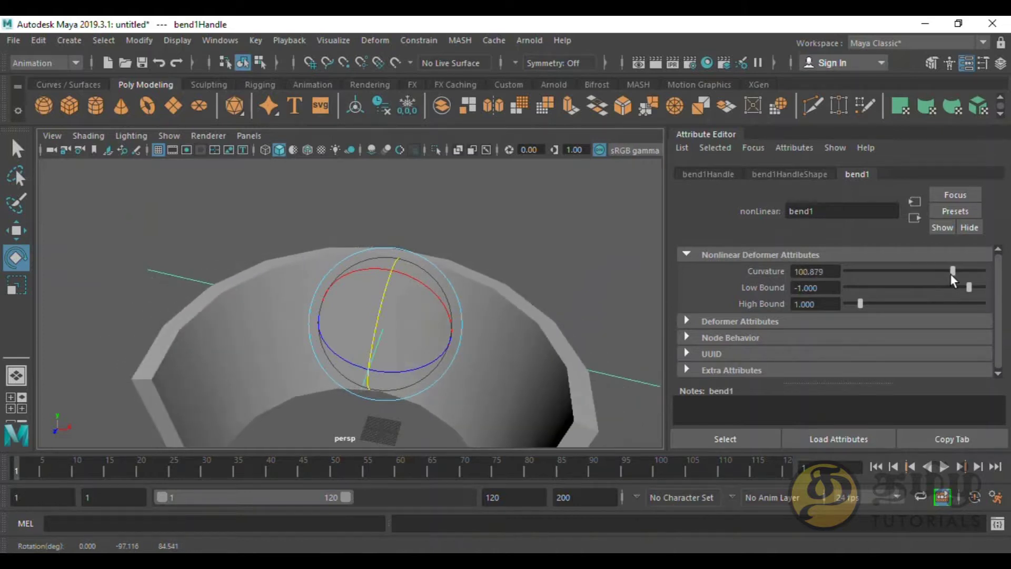
pyautogui.moveTo(568, 277)
pyautogui.keyDown('alt'); pyautogui.mouseDown()
pyautogui.moveTo(548, 213)
pyautogui.moveTo(554, 238)
pyautogui.moveTo(434, 248)
pyautogui.moveTo(498, 261)
pyautogui.mouseUp(); pyautogui.keyUp('alt')
pyautogui.scroll(3, 409, 274)
pyautogui.scroll(-3, 435, 239)
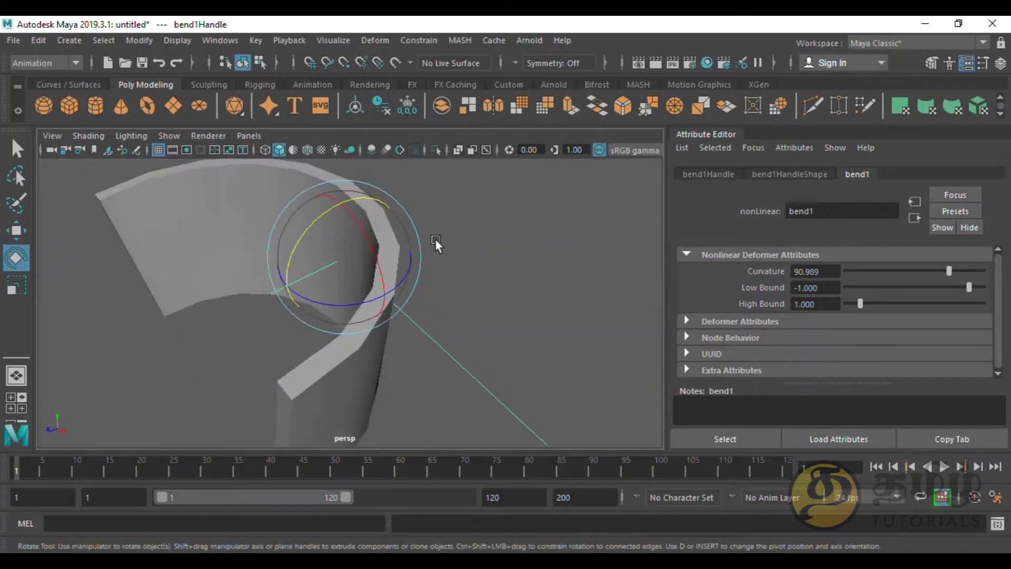
pyautogui.scroll(3, 388, 257)
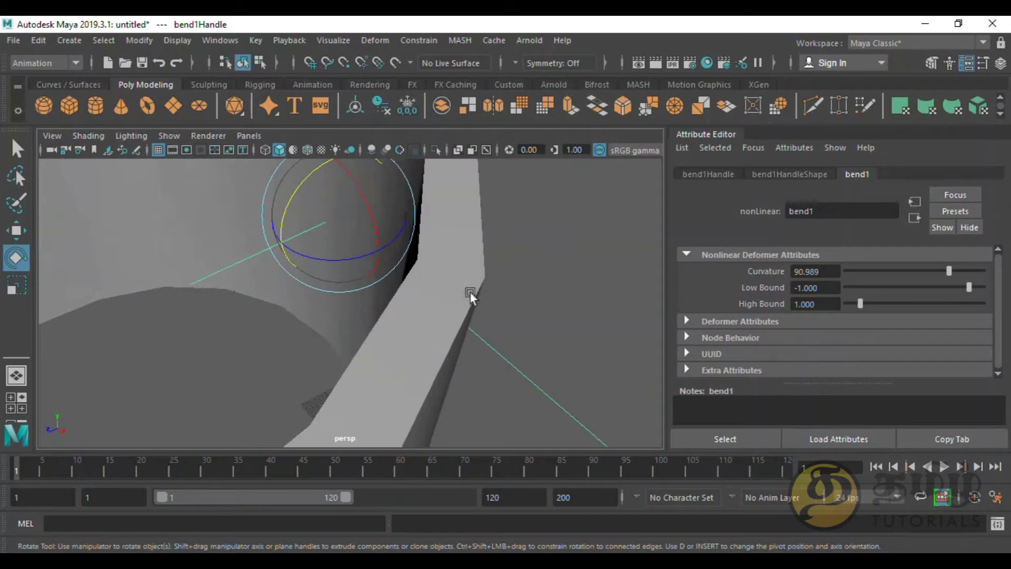
pyautogui.keyDown('alt'); pyautogui.moveTo(470, 292); pyautogui.dragTo(486, 232); pyautogui.keyUp('alt')
pyautogui.moveTo(462, 267)
pyautogui.keyDown('alt'); pyautogui.mouseDown()
pyautogui.moveTo(451, 254)
pyautogui.moveTo(346, 264)
pyautogui.moveTo(517, 255)
pyautogui.moveTo(478, 248)
pyautogui.mouseUp(); pyautogui.keyUp('alt')
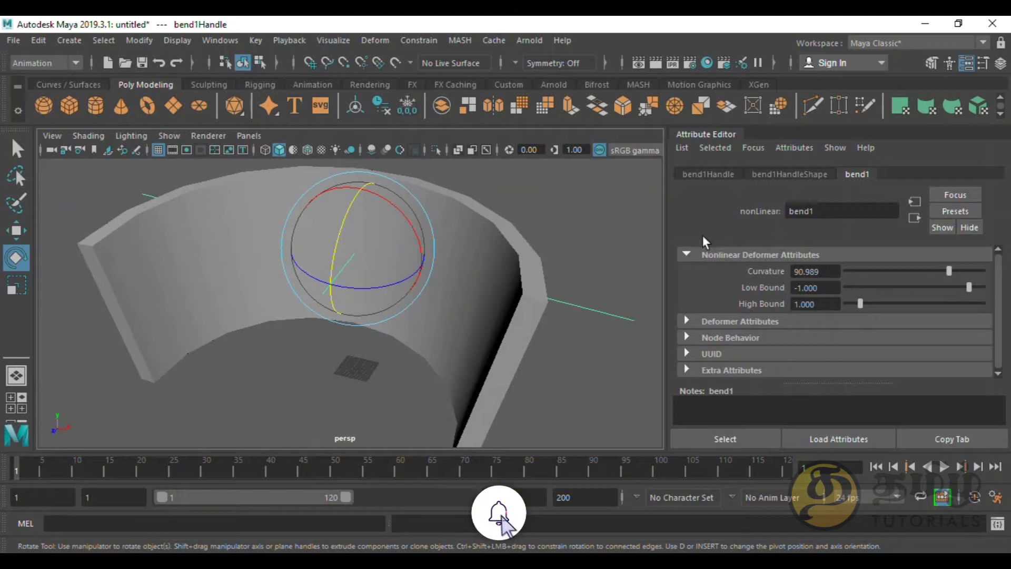
pyautogui.hotkey('ctrl', 'z')
pyautogui.hotkey('ctrl', 'z')
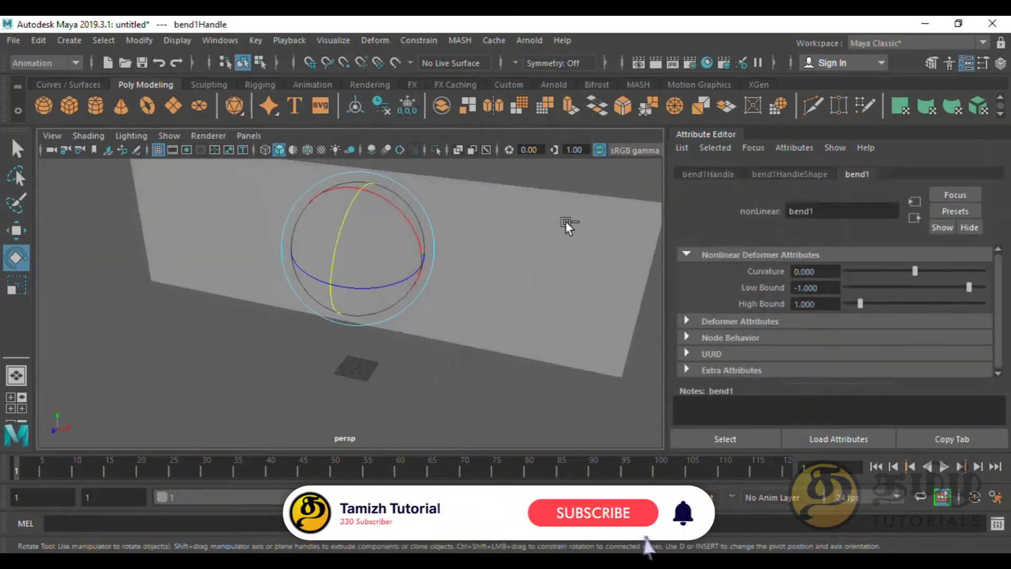
pyautogui.hotkey('ctrl', 'z')
pyautogui.hotkey('ctrl', 'z')
pyautogui.hotkey('ctrl', 'z')
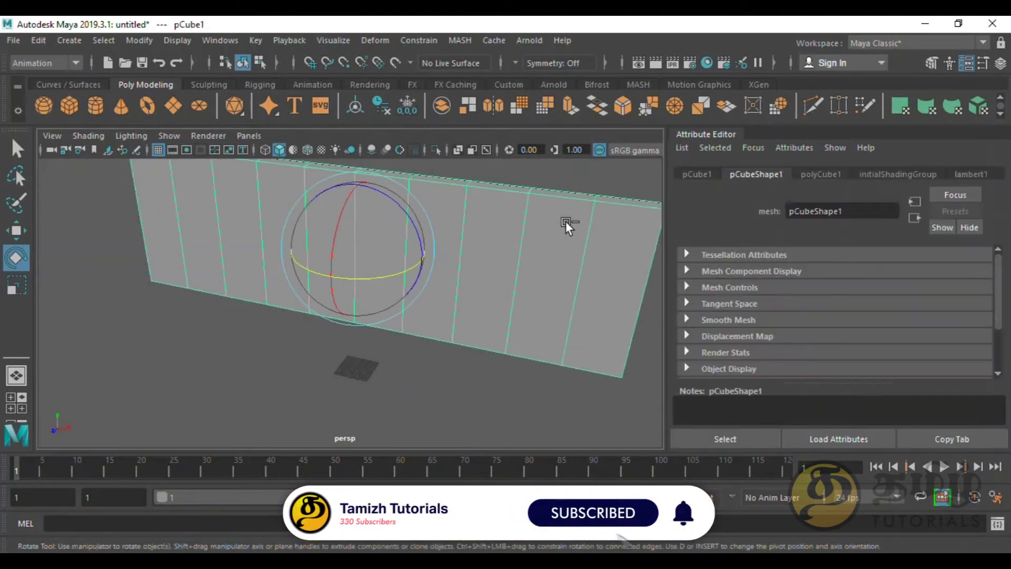
pyautogui.hotkey('ctrl', 'z')
pyautogui.hotkey('ctrl', 'z')
pyautogui.keyDown('alt'); pyautogui.moveTo(566, 220); pyautogui.dragTo(438, 215, button='right'); pyautogui.keyUp('alt')
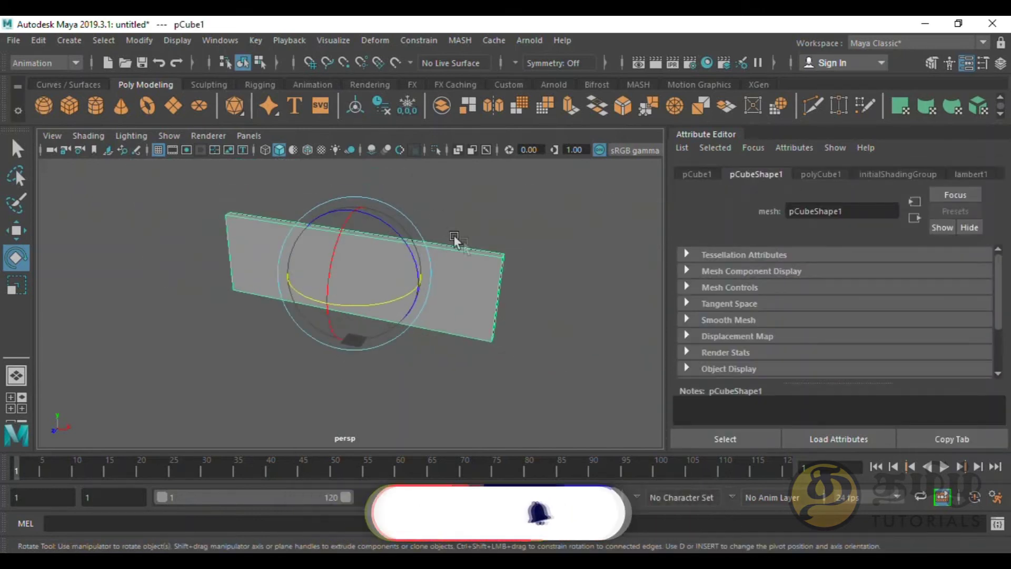
pyautogui.keyDown('alt'); pyautogui.moveTo(511, 246); pyautogui.dragTo(505, 277, button='right'); pyautogui.keyUp('alt')
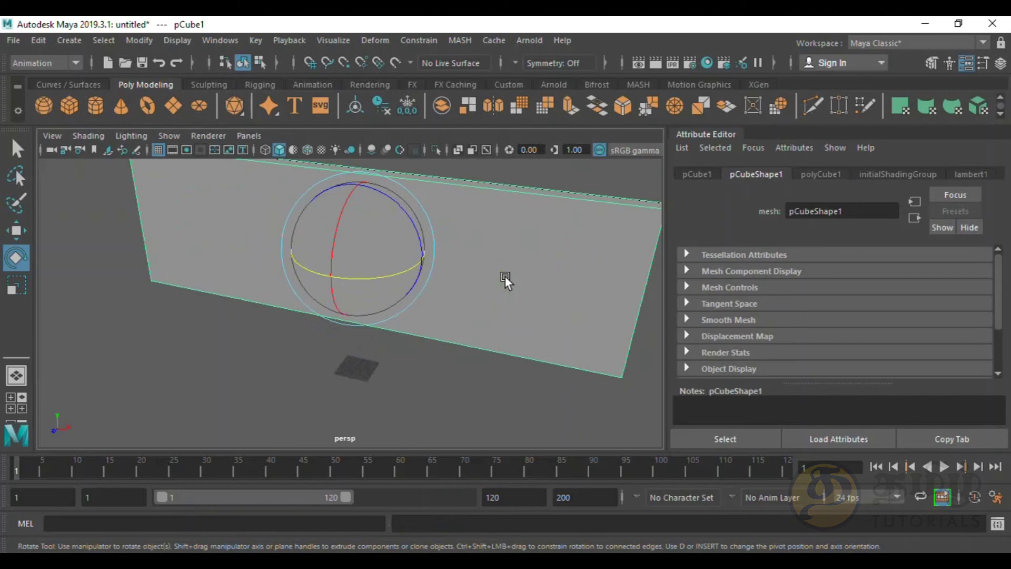